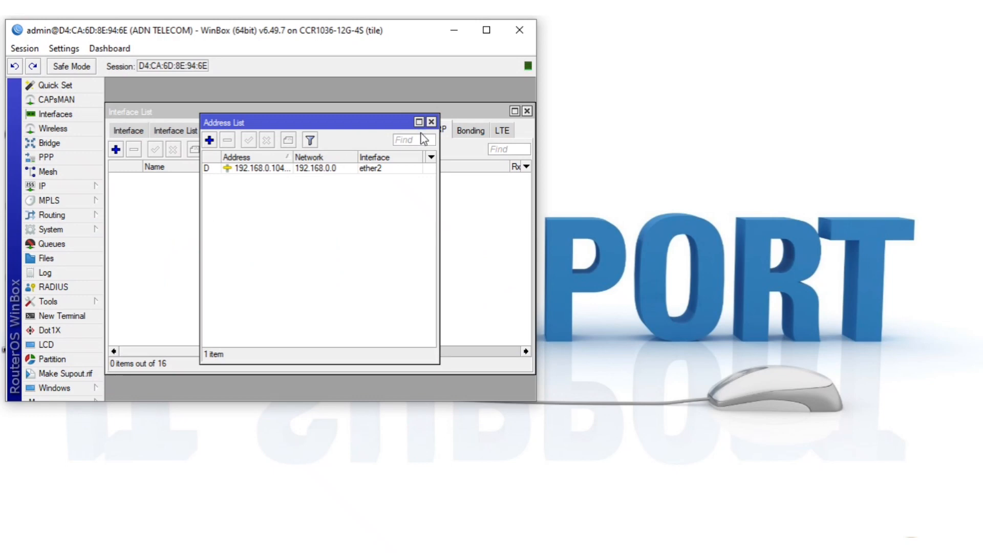
- Close the address and interface lists and maximize the ADN TELECOM router's session window
{"action": "left_click", "coordinate": [431, 122]}
{"action": "left_click", "coordinate": [527, 110]}
{"action": "left_click", "coordinate": [487, 30]}
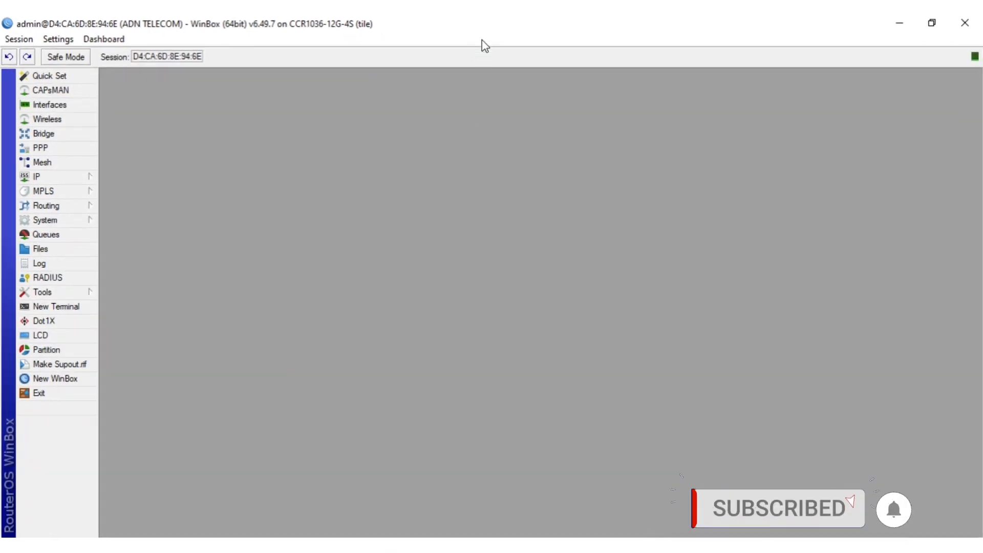
- Open a new WinBox login and connect to the neighboring AAAMRA NETWORK LTD router with the saved admin login
{"action": "left_click", "coordinate": [64, 381]}
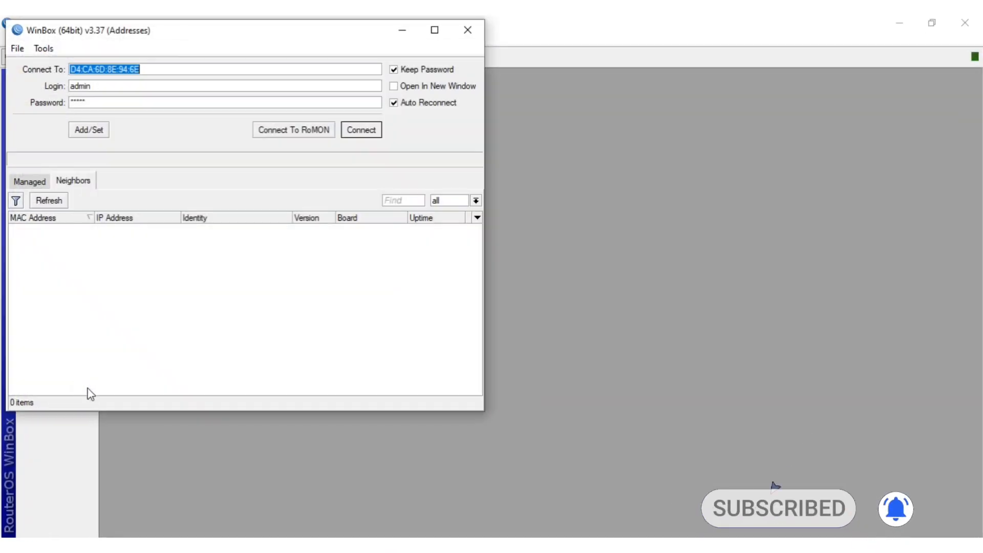
{"action": "left_click", "coordinate": [76, 266]}
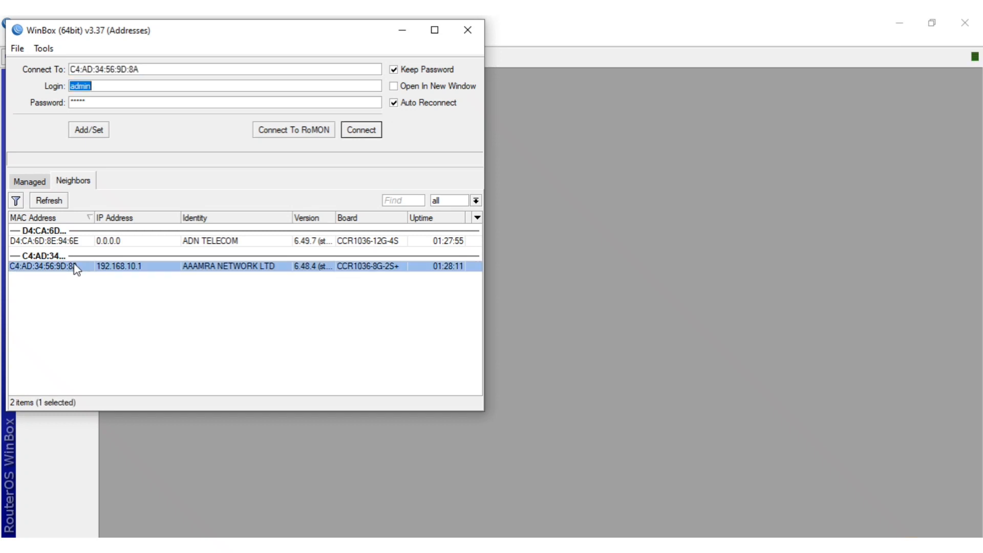
{"action": "key", "text": "Tab"}
{"action": "key", "text": "Return"}
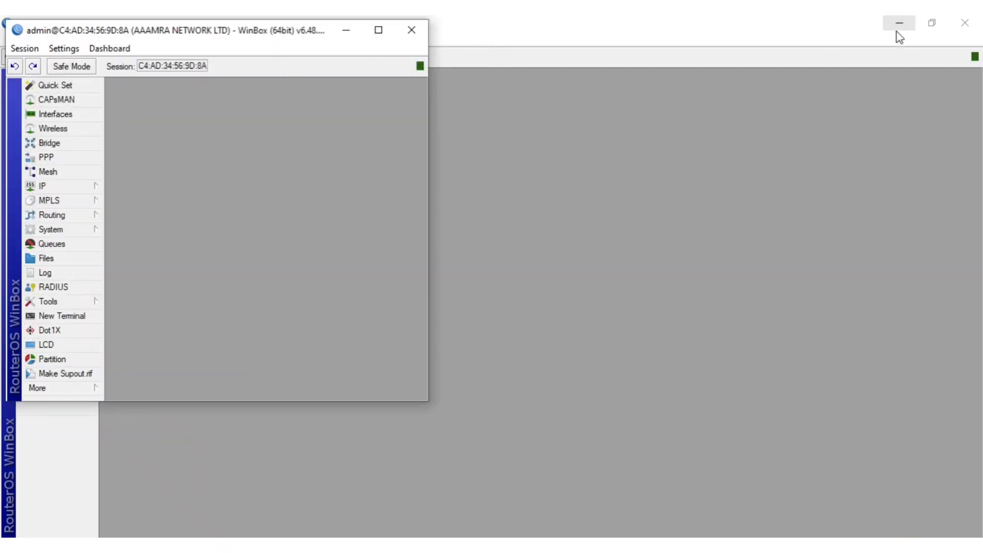
- Arrange the AAAMRA NETWORK LTD and ADN TELECOM sessions side by side and extend both windows to nearly full screen height
{"action": "left_click", "coordinate": [936, 23]}
{"action": "left_click_drag", "start_coordinate": [397, 38], "coordinate": [826, 40]}
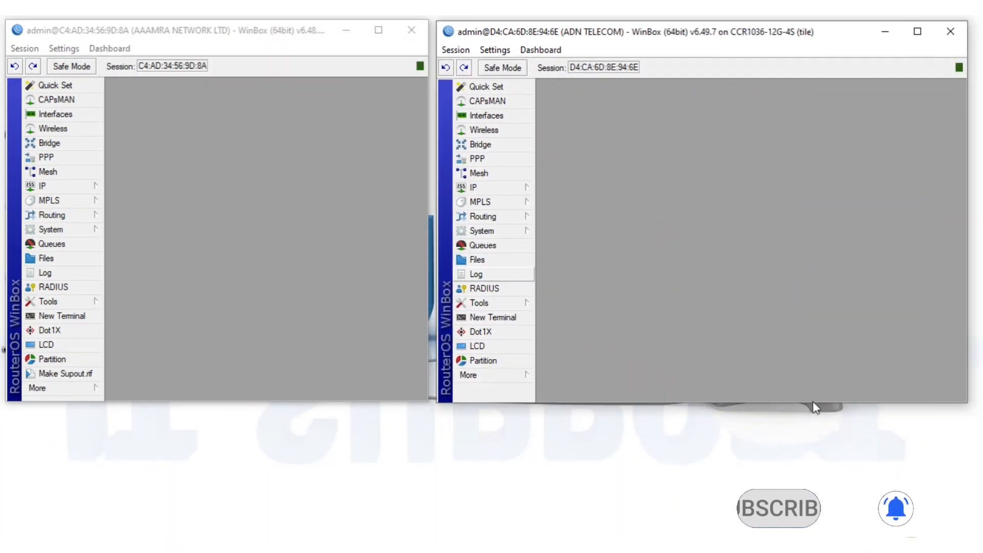
{"action": "left_click_drag", "start_coordinate": [815, 403], "coordinate": [805, 534]}
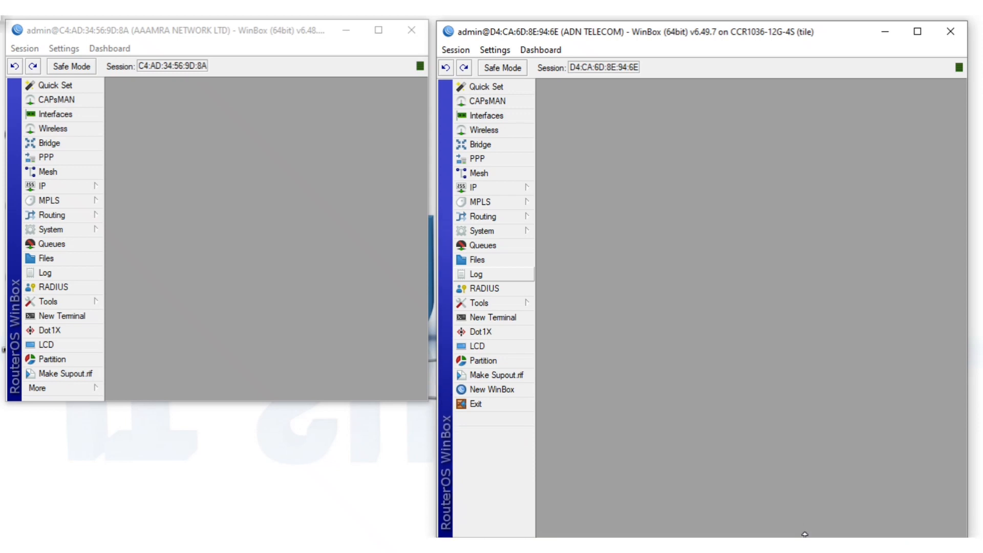
{"action": "left_click", "coordinate": [232, 345]}
{"action": "left_click_drag", "start_coordinate": [232, 404], "coordinate": [231, 532]}
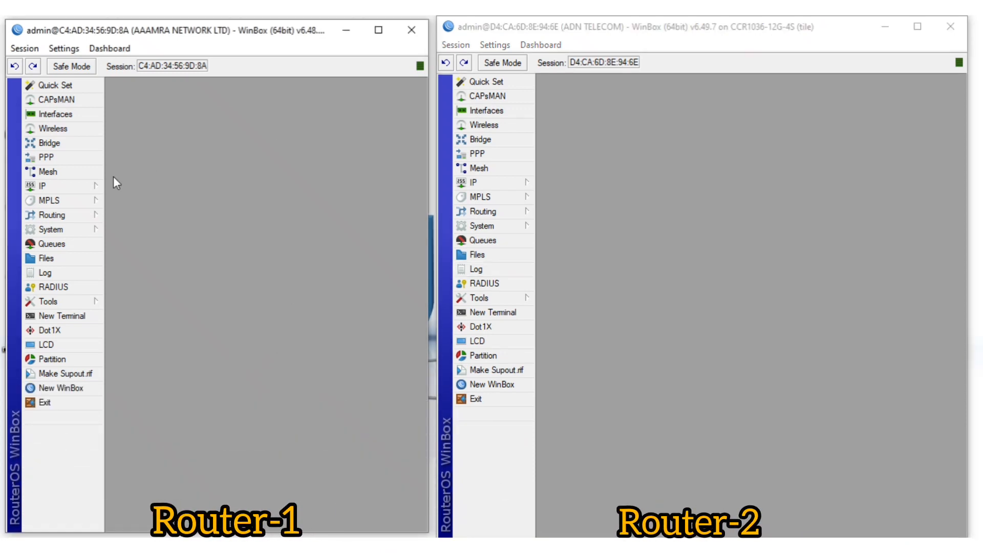
- Open the IP address list on both the AAAMRA NETWORK LTD and ADN TELECOM routers
{"action": "left_click", "coordinate": [73, 187]}
{"action": "left_click", "coordinate": [145, 214]}
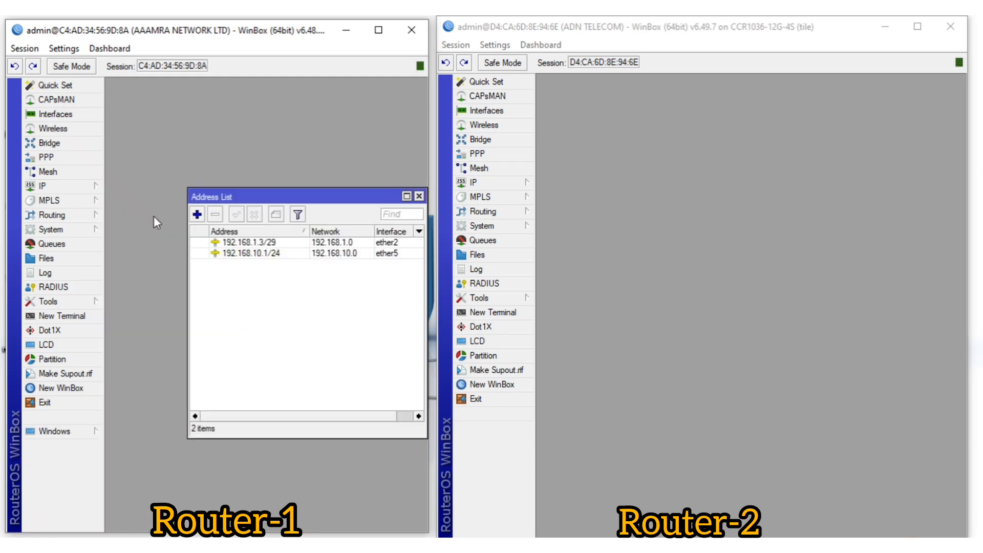
{"action": "left_click_drag", "start_coordinate": [296, 201], "coordinate": [221, 157]}
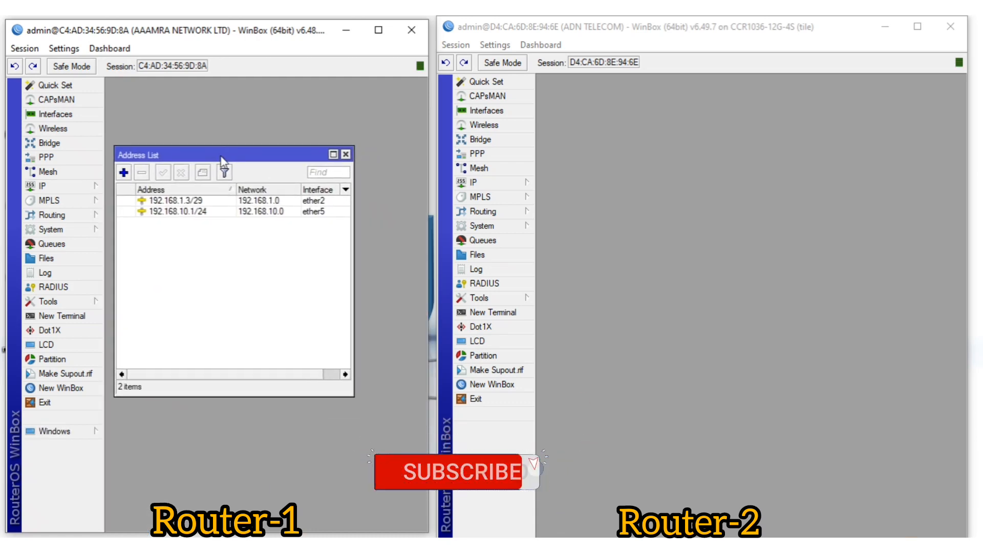
{"action": "left_click", "coordinate": [504, 181]}
{"action": "left_click", "coordinate": [578, 203]}
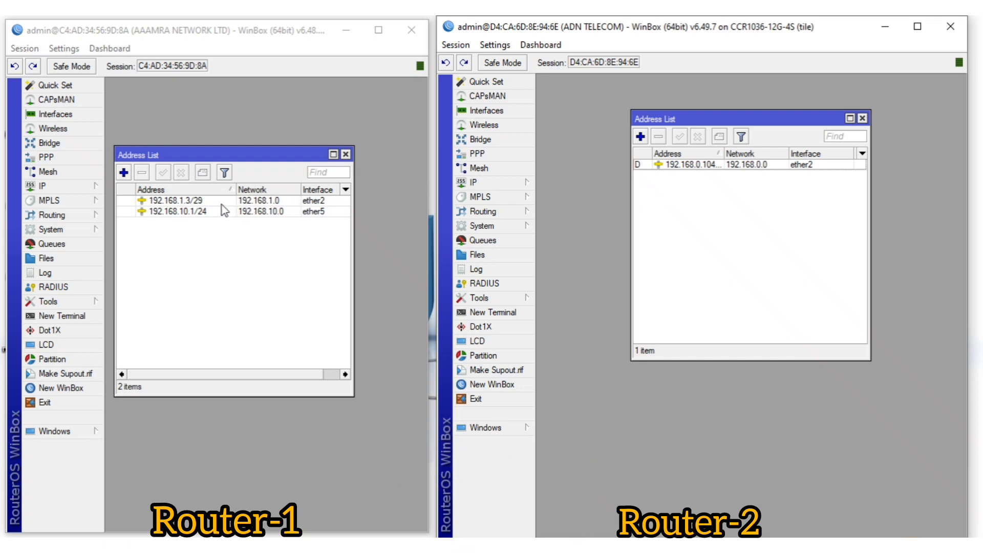
- Show the Ethernet interfaces of the AAAMRA NETWORK LTD router and select its ISP uplink ether2
{"action": "left_click", "coordinate": [57, 114]}
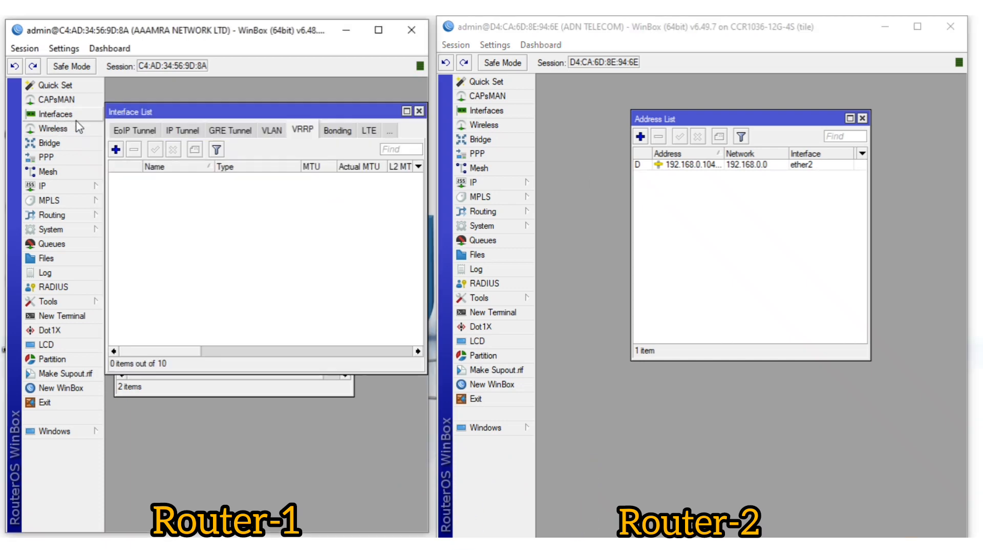
{"action": "left_click", "coordinate": [134, 132]}
{"action": "left_click", "coordinate": [129, 132]}
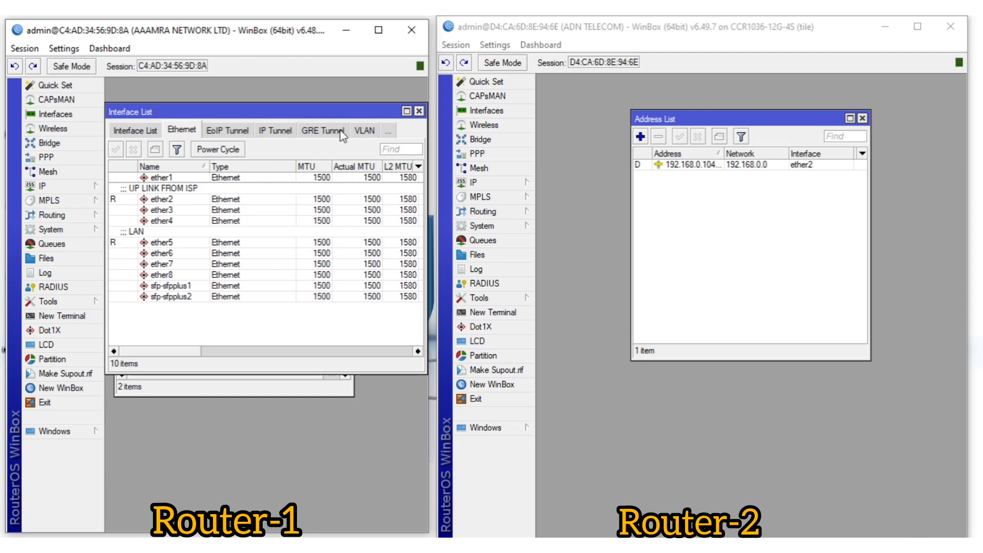
{"action": "left_click_drag", "start_coordinate": [335, 111], "coordinate": [333, 86]}
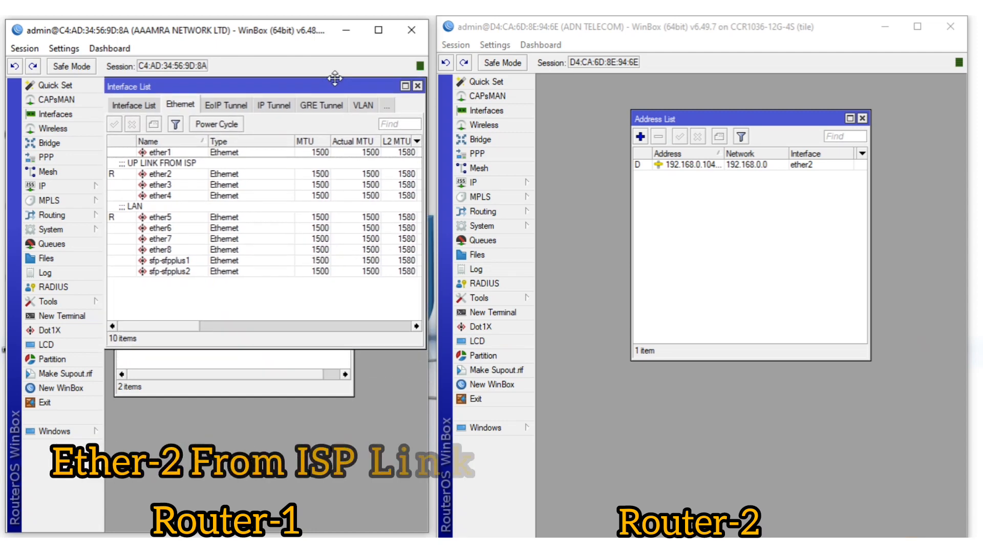
{"action": "left_click", "coordinate": [176, 172]}
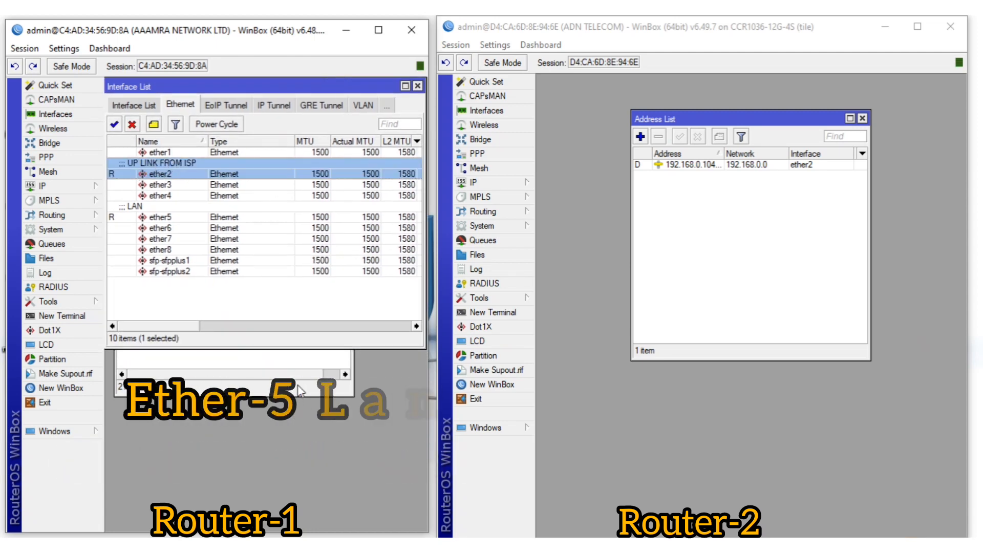
- Place the AAAMRA NETWORK LTD router's address list below its interfaces and select the LAN address on ether5
{"action": "left_click", "coordinate": [277, 369]}
{"action": "left_click_drag", "start_coordinate": [246, 155], "coordinate": [243, 273]}
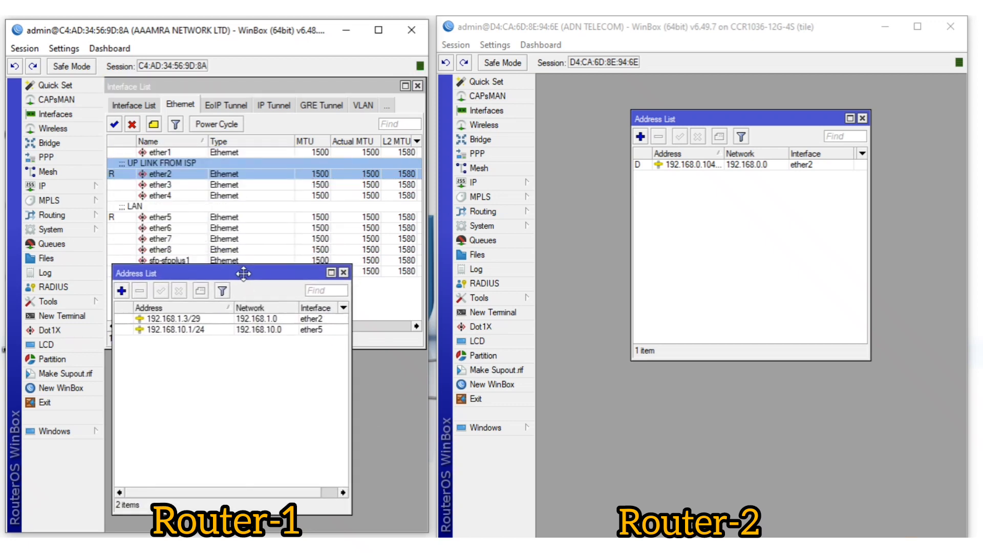
{"action": "left_click", "coordinate": [220, 330]}
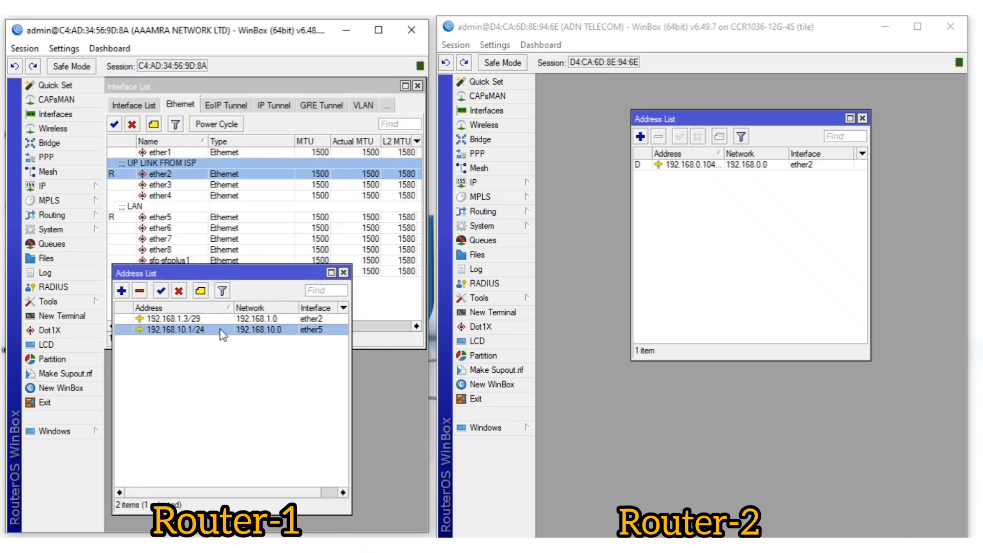
{"action": "left_click_drag", "start_coordinate": [211, 272], "coordinate": [207, 306]}
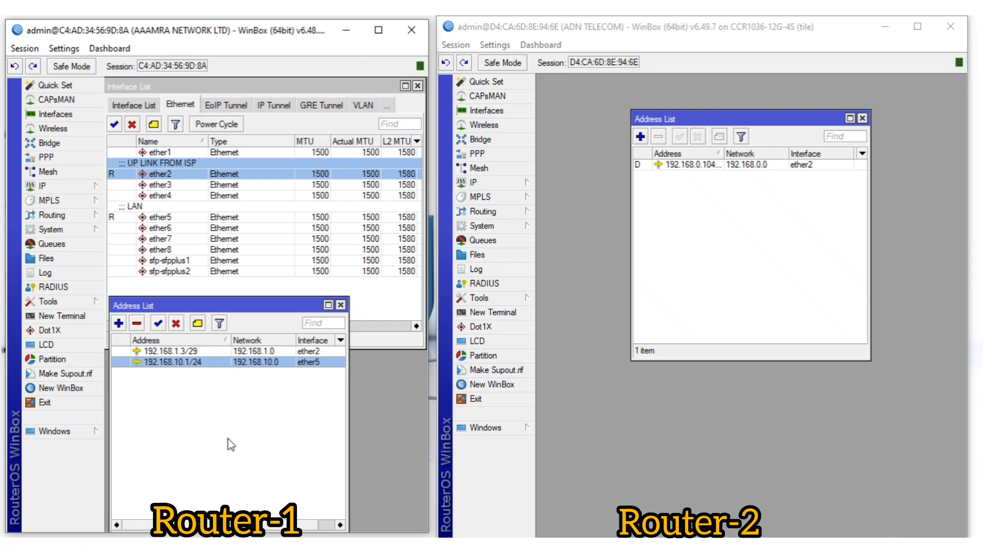
- Show the ADN TELECOM router's Ethernet interfaces with its address list moved lower, and examine the ISP uplink ether2 and LAN port ether11
{"action": "left_click", "coordinate": [491, 183]}
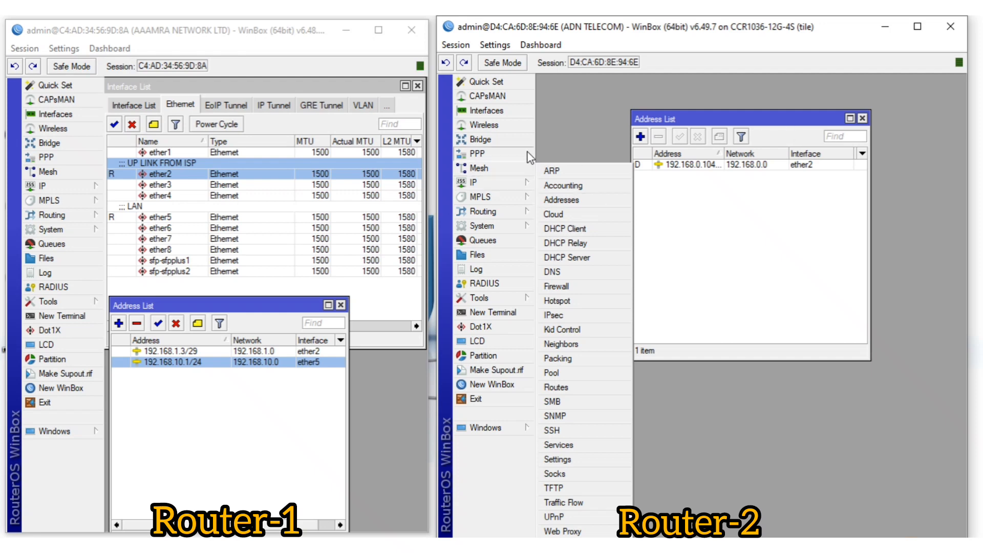
{"action": "left_click", "coordinate": [492, 111]}
{"action": "left_click", "coordinate": [650, 128]}
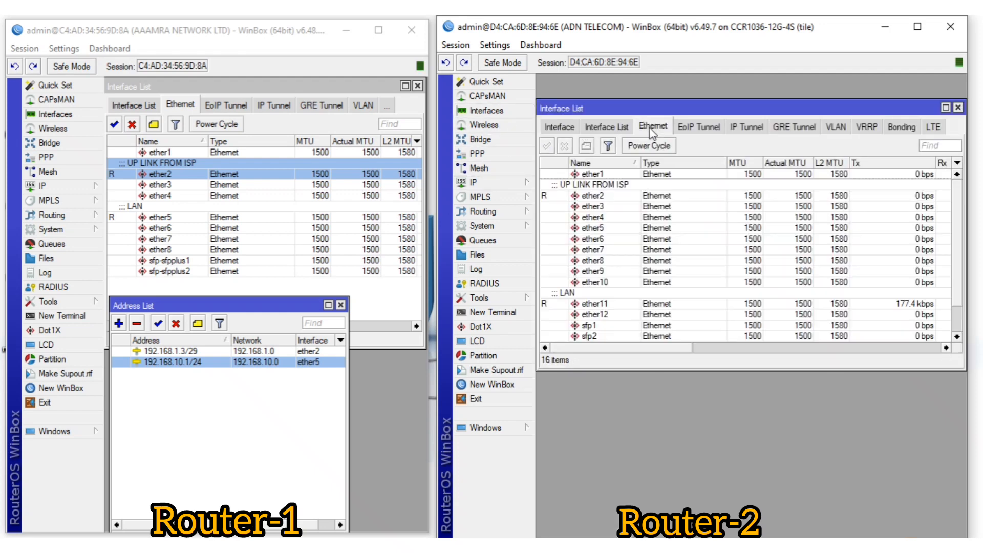
{"action": "left_click", "coordinate": [482, 182]}
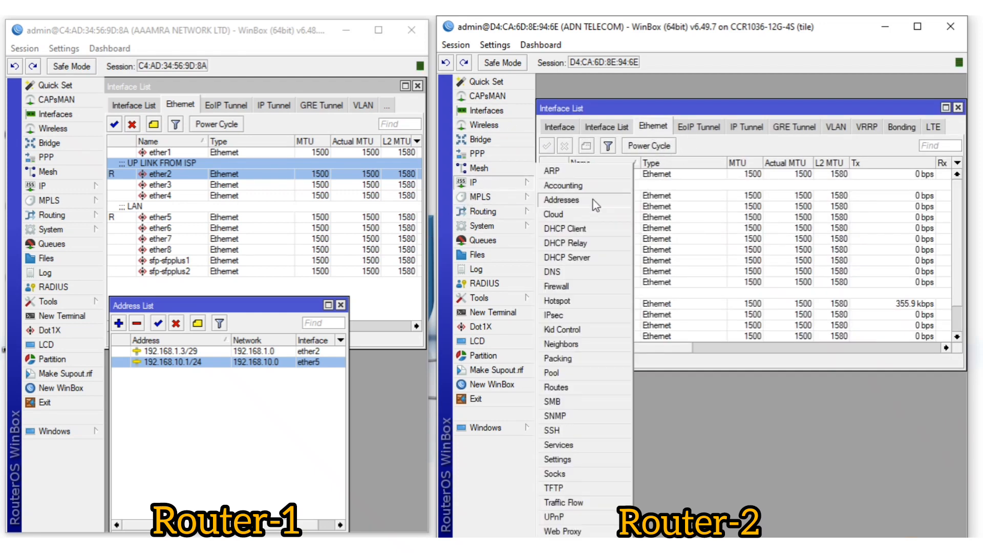
{"action": "left_click", "coordinate": [561, 200]}
{"action": "left_click_drag", "start_coordinate": [668, 115], "coordinate": [763, 326]}
{"action": "left_click", "coordinate": [589, 190]}
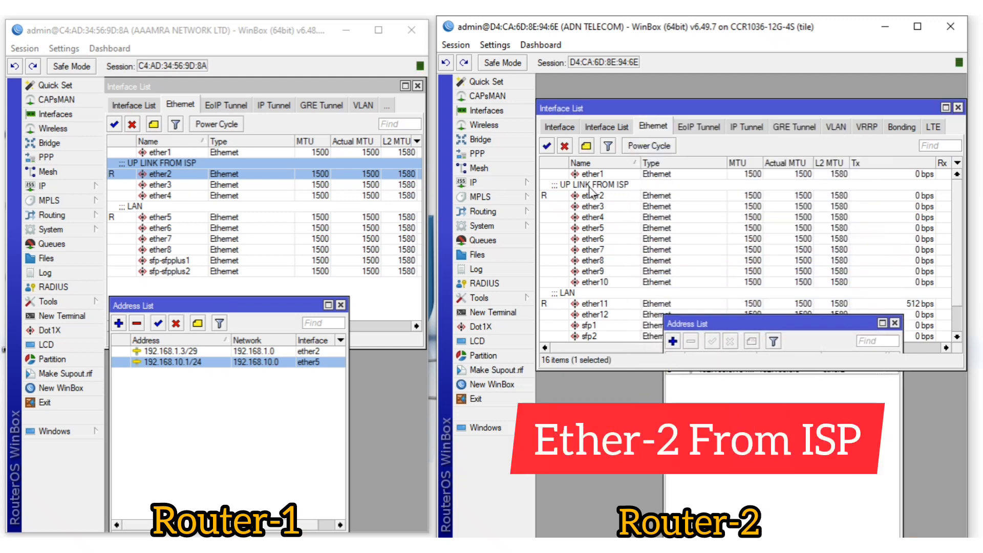
{"action": "left_click", "coordinate": [586, 304]}
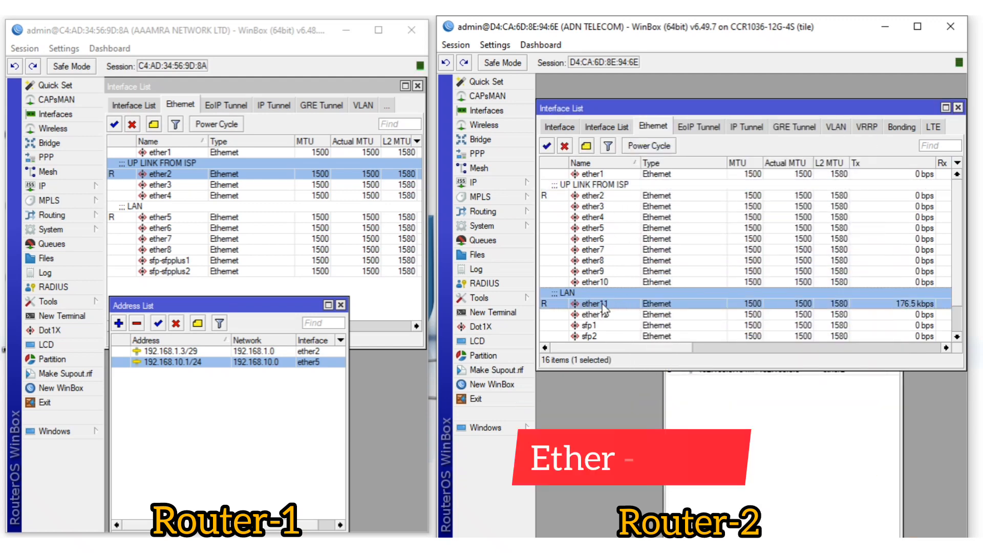
- Bring the ADN TELECOM router's address list to the front and examine the dynamic address on ether2
{"action": "left_click", "coordinate": [735, 411]}
{"action": "left_click_drag", "start_coordinate": [722, 332], "coordinate": [679, 335]}
{"action": "left_click", "coordinate": [724, 379]}
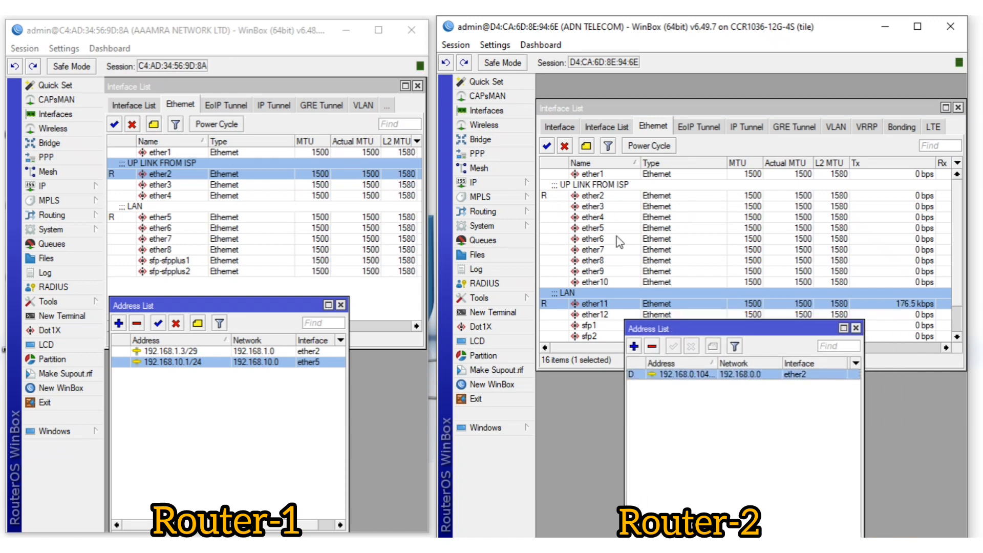
{"action": "left_click", "coordinate": [689, 427]}
- Start a new address on the ADN TELECOM router with 192.168.2./24 on interface ether11 and try to apply it
{"action": "left_click", "coordinate": [635, 346]}
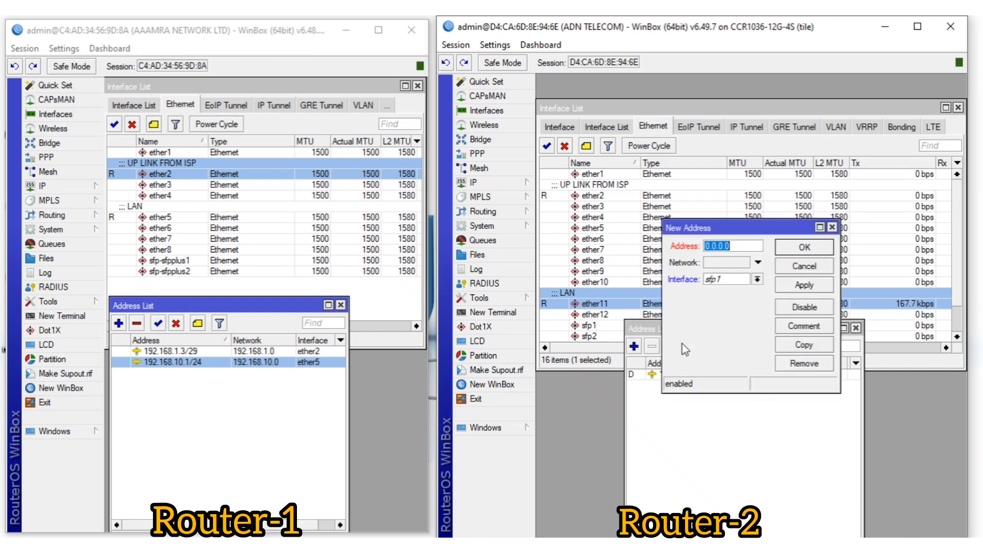
{"action": "left_click_drag", "start_coordinate": [748, 235], "coordinate": [734, 347]}
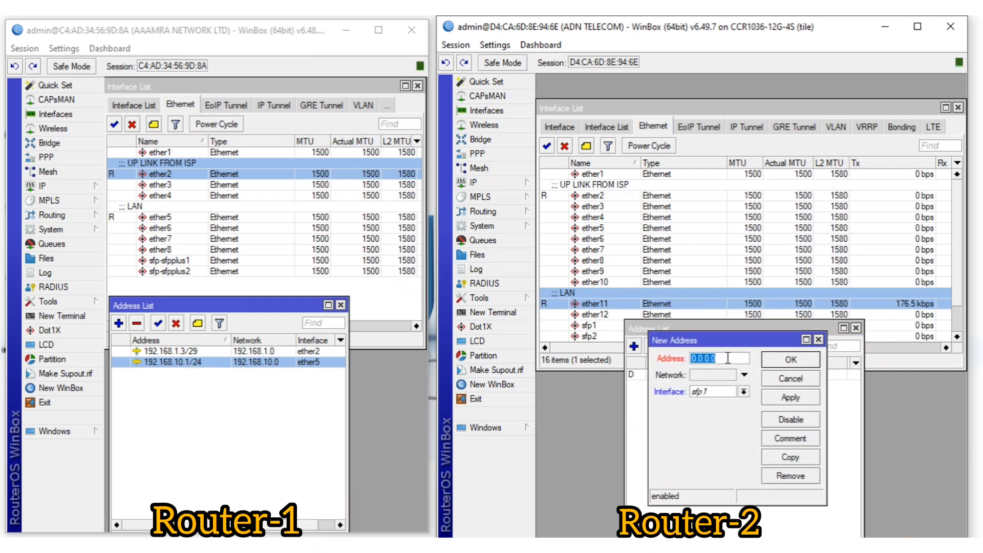
{"action": "type", "text": "192.168."}
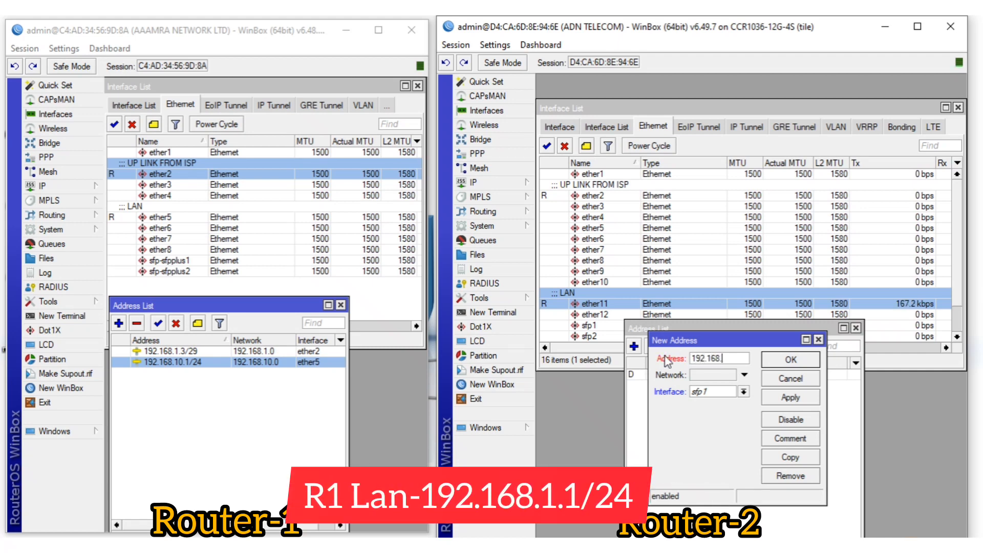
{"action": "type", "text": "2.1/2"}
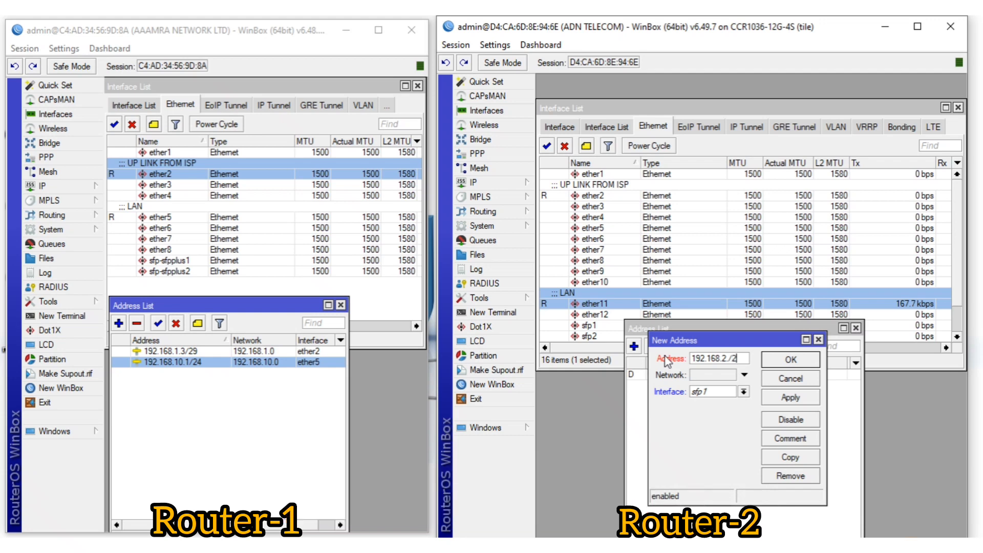
{"action": "type", "text": "4"}
{"action": "left_click", "coordinate": [741, 393]}
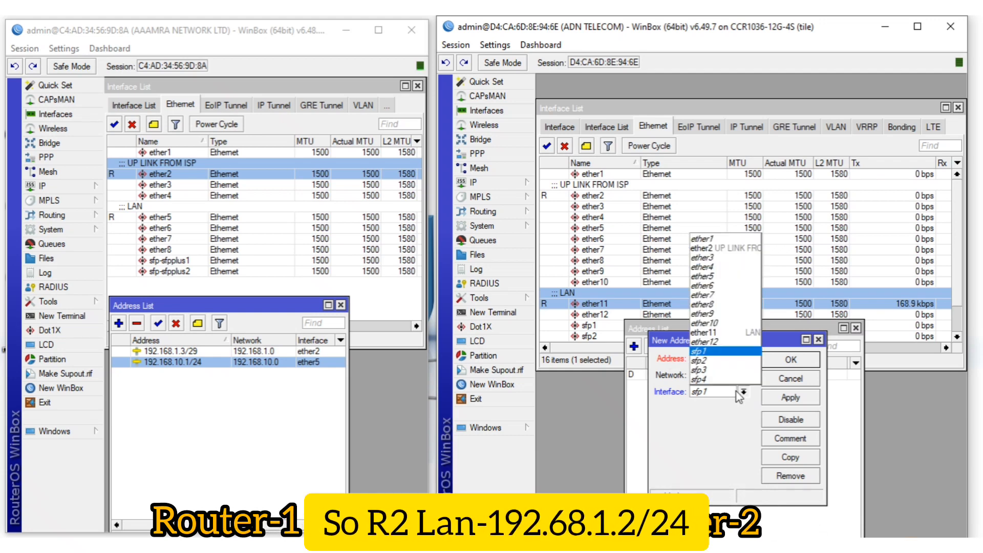
{"action": "left_click", "coordinate": [750, 334]}
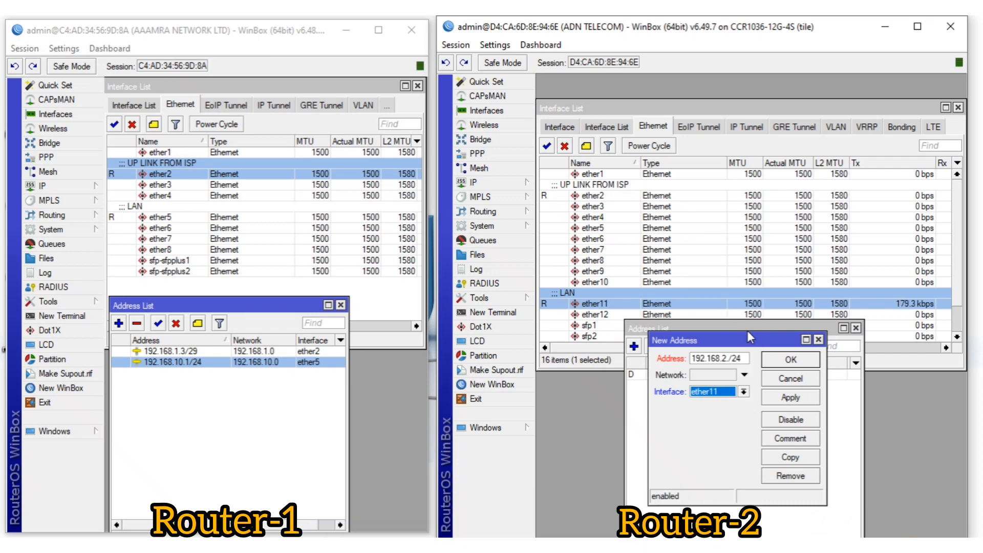
{"action": "left_click", "coordinate": [794, 398]}
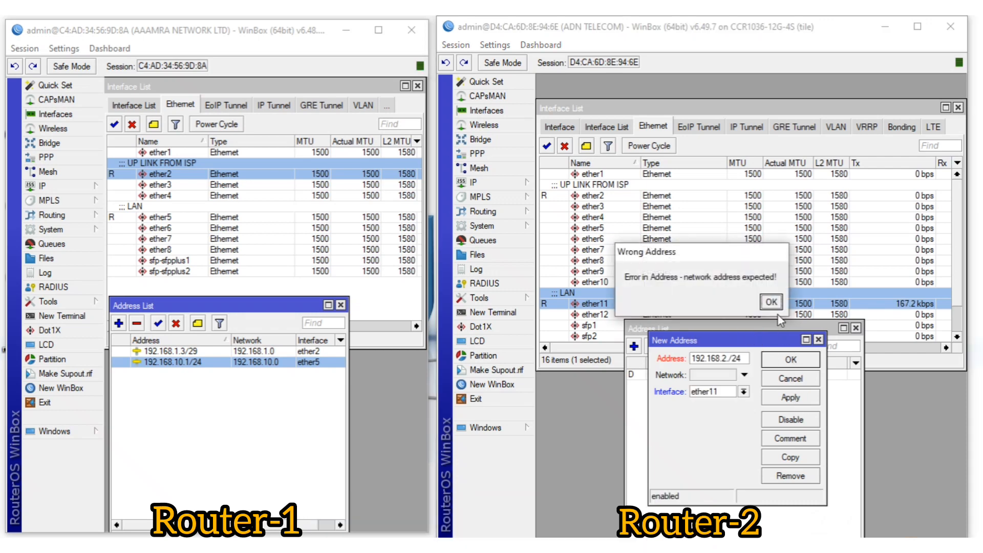
{"action": "left_click", "coordinate": [771, 302]}
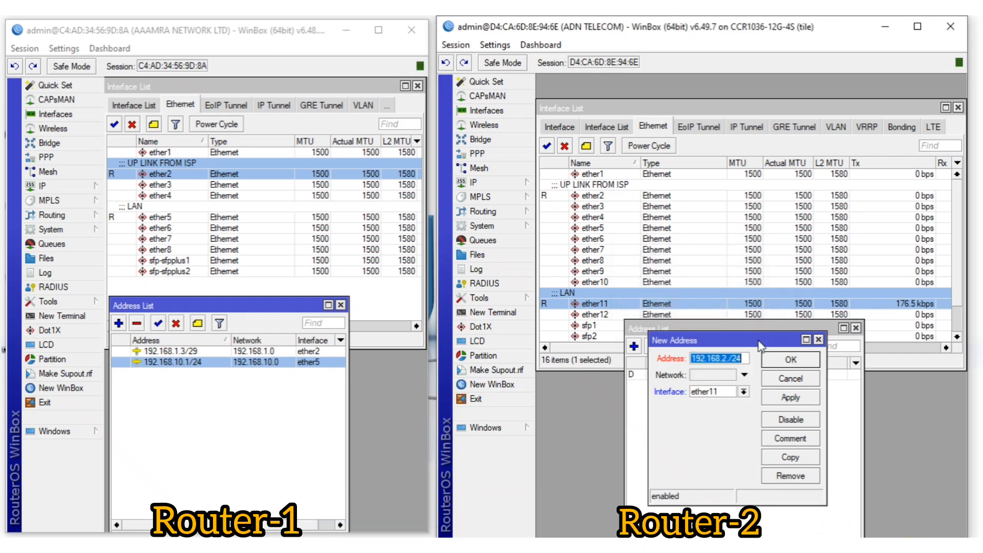
- Correct the ADN TELECOM router's new ether11 address to 192.168.10.2/24 and save it
{"action": "left_click", "coordinate": [730, 359]}
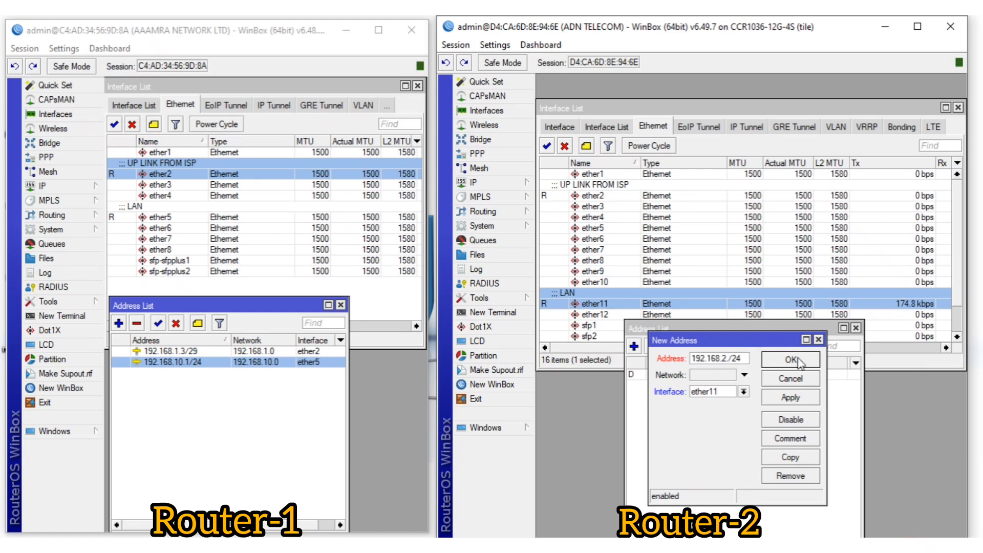
{"action": "key", "text": "BackSpace"}
{"action": "type", "text": "10.2"}
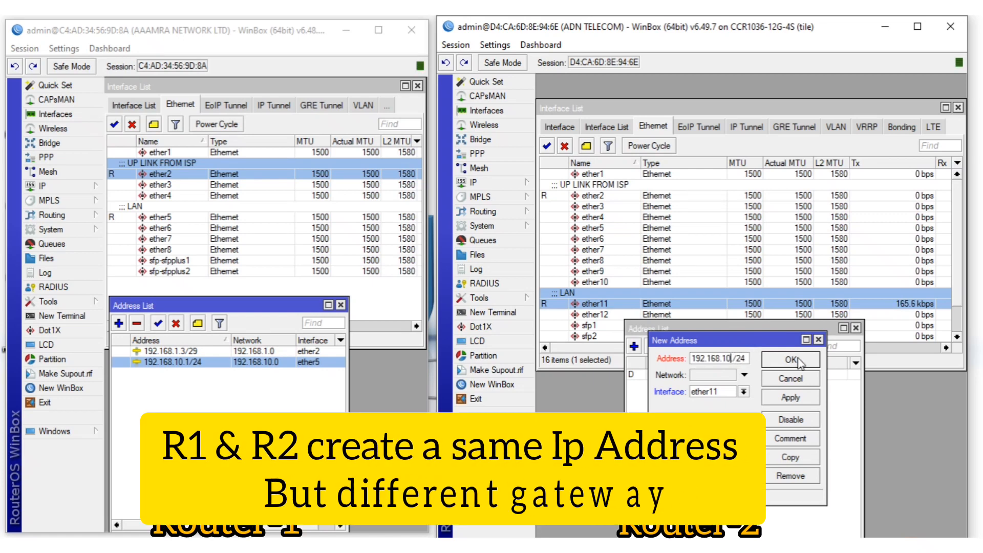
{"action": "left_click", "coordinate": [792, 360]}
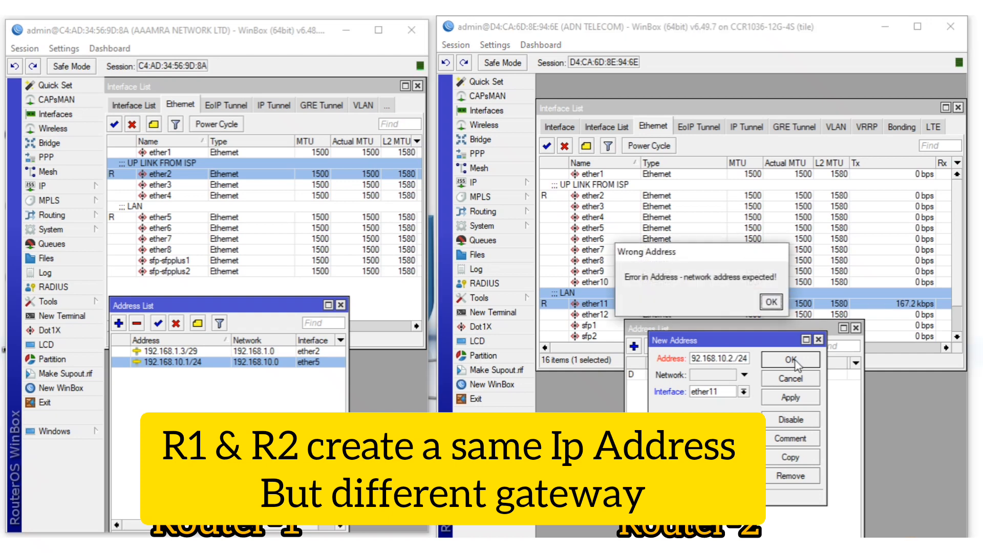
{"action": "left_click", "coordinate": [771, 302]}
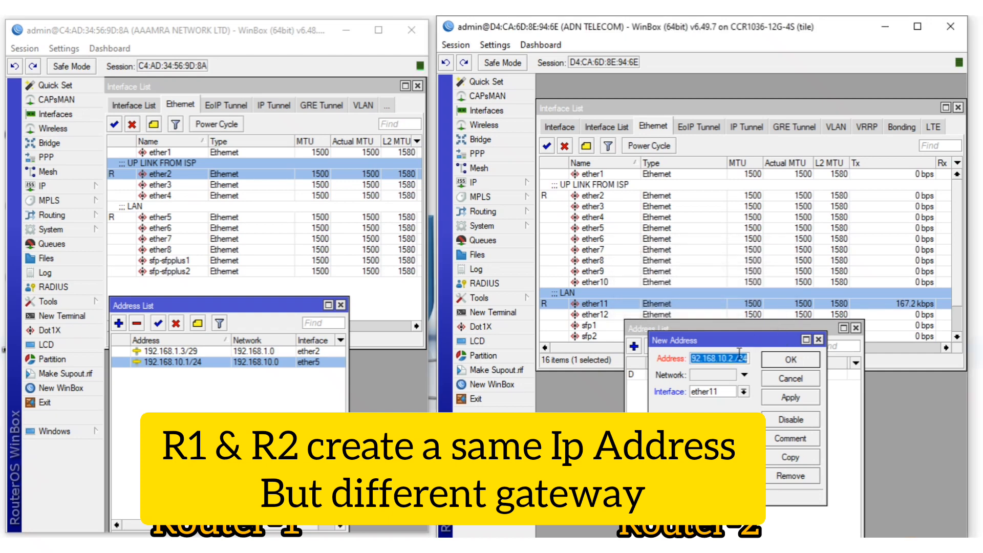
{"action": "left_click", "coordinate": [739, 353]}
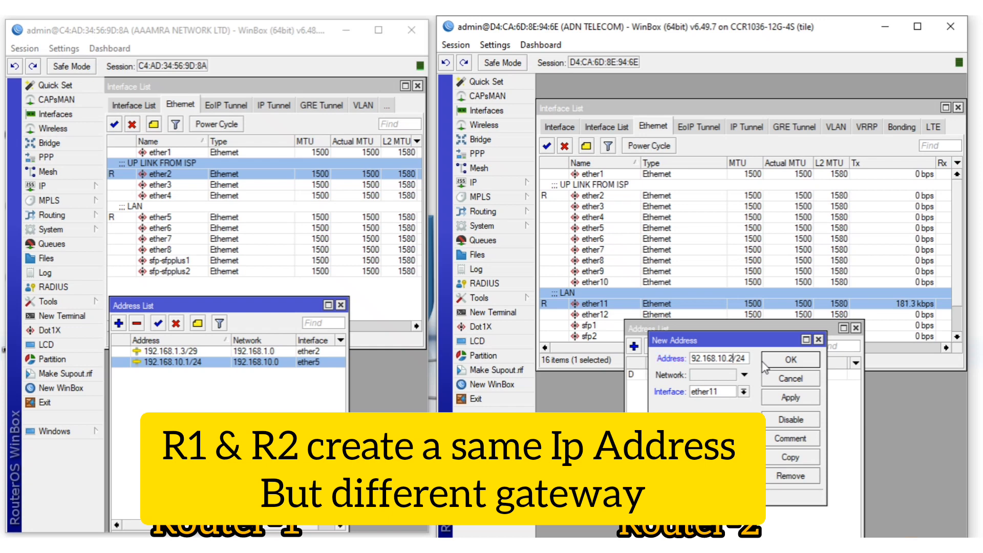
{"action": "left_click", "coordinate": [787, 368]}
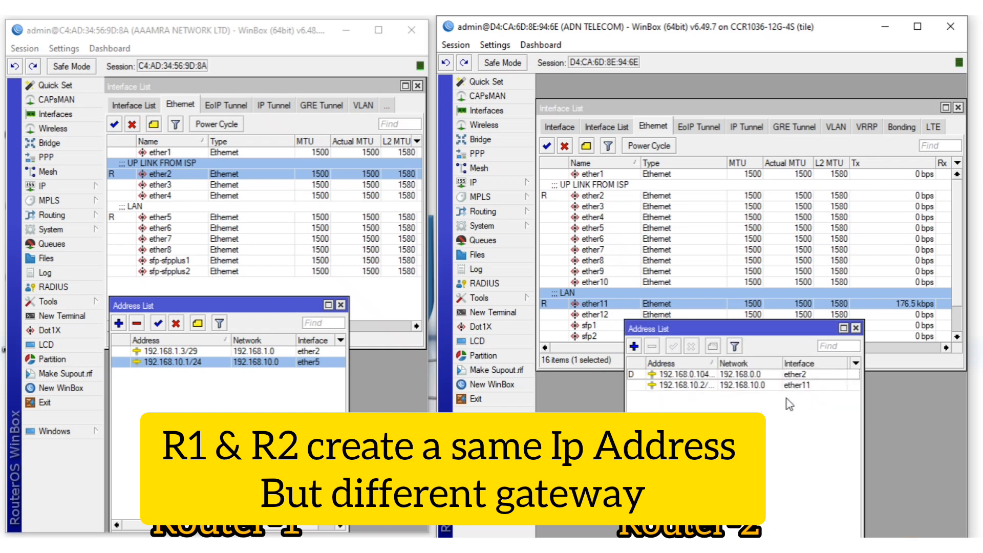
- Widen the address column in the ADN TELECOM router's address list and select the ether11 address
{"action": "left_click", "coordinate": [715, 363]}
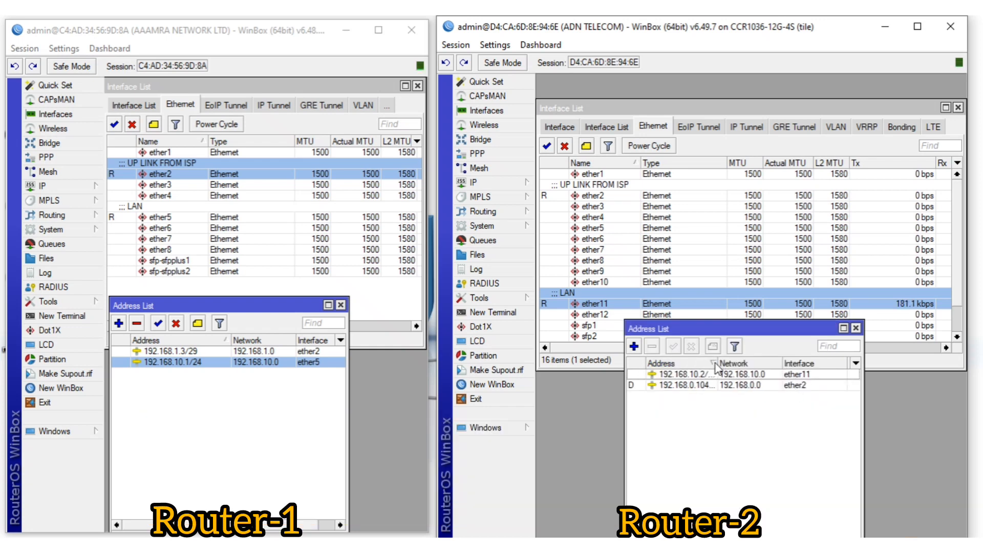
{"action": "left_click_drag", "start_coordinate": [718, 363], "coordinate": [737, 363]}
{"action": "left_click", "coordinate": [723, 374]}
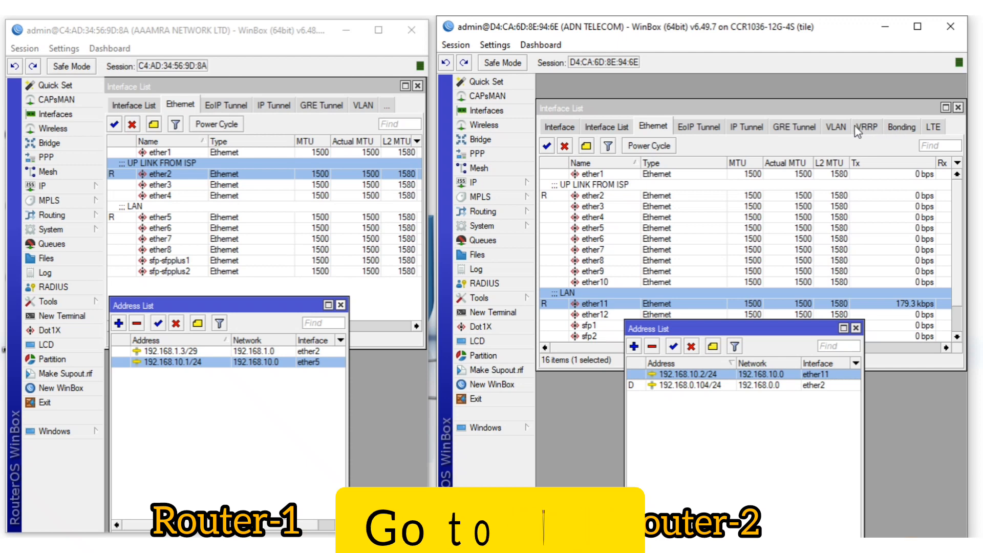
- Add a VRRP interface on the ADN TELECOM router's ether11 with VRID 10, and bring its address list to the front
{"action": "left_click", "coordinate": [871, 126]}
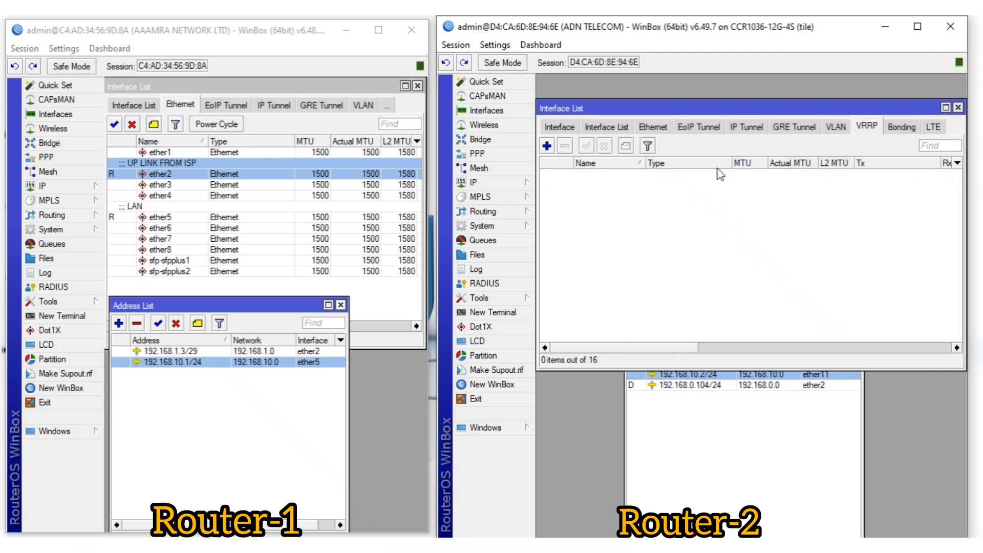
{"action": "left_click", "coordinate": [547, 146]}
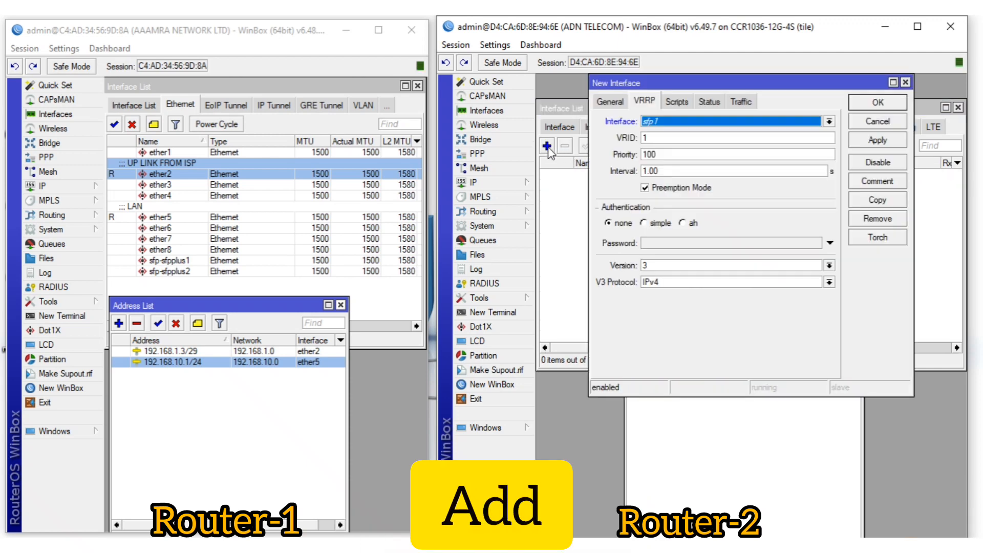
{"action": "left_click", "coordinate": [829, 121]}
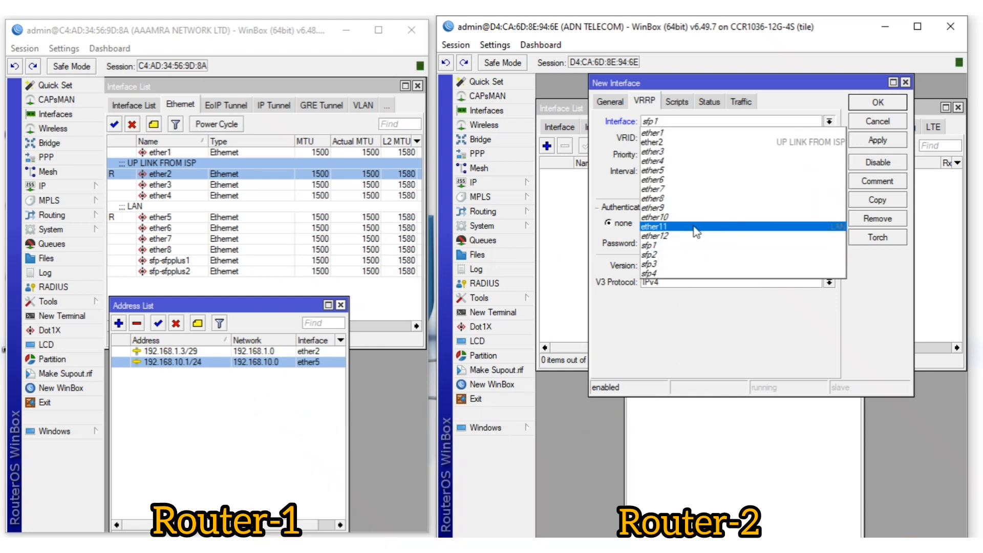
{"action": "left_click", "coordinate": [808, 226]}
{"action": "left_click", "coordinate": [663, 139]}
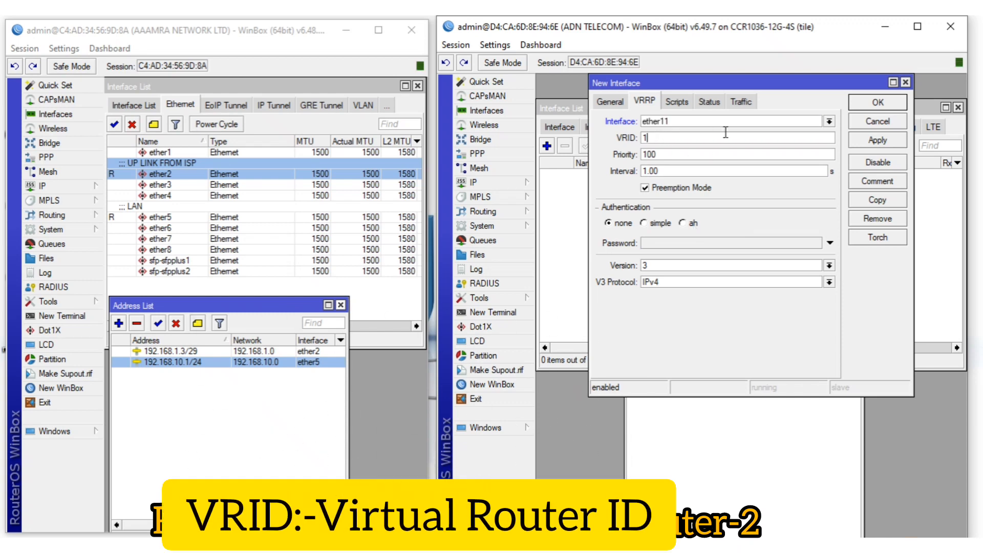
{"action": "type", "text": "0"}
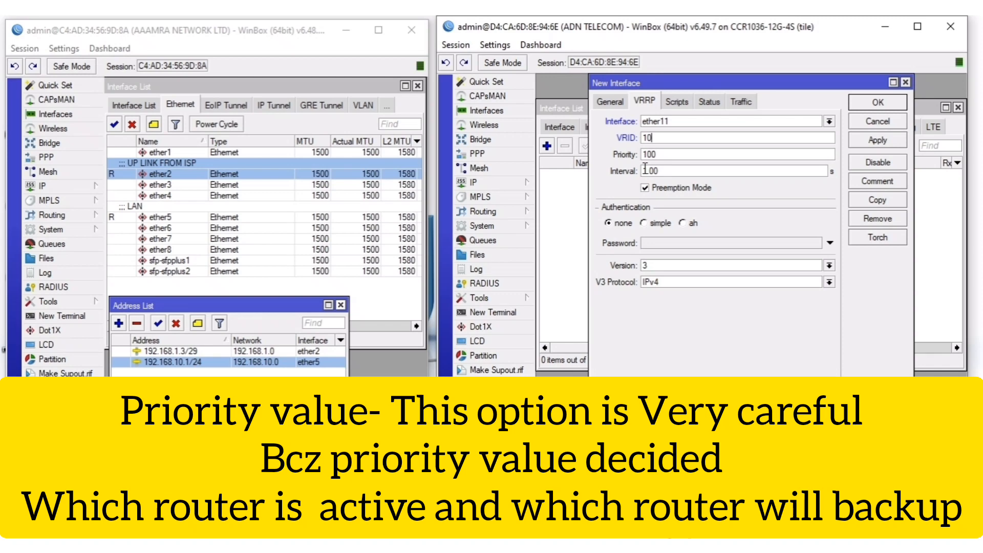
{"action": "left_click", "coordinate": [883, 144]}
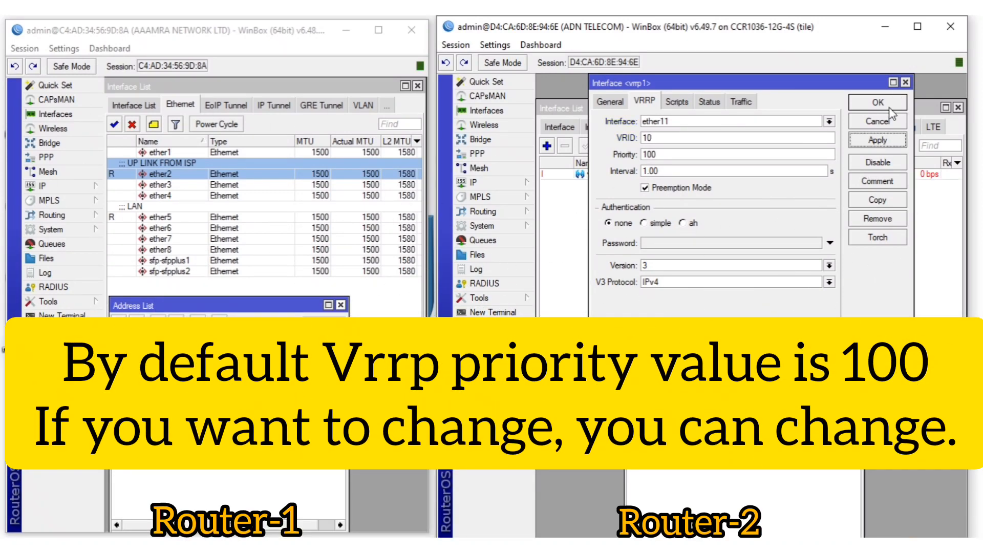
{"action": "left_click", "coordinate": [889, 106]}
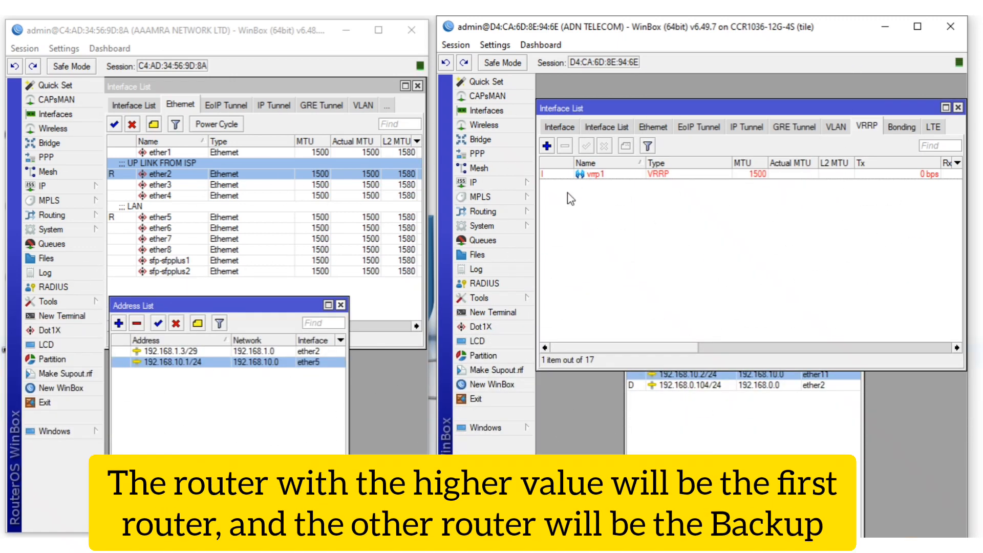
{"action": "left_click", "coordinate": [712, 412]}
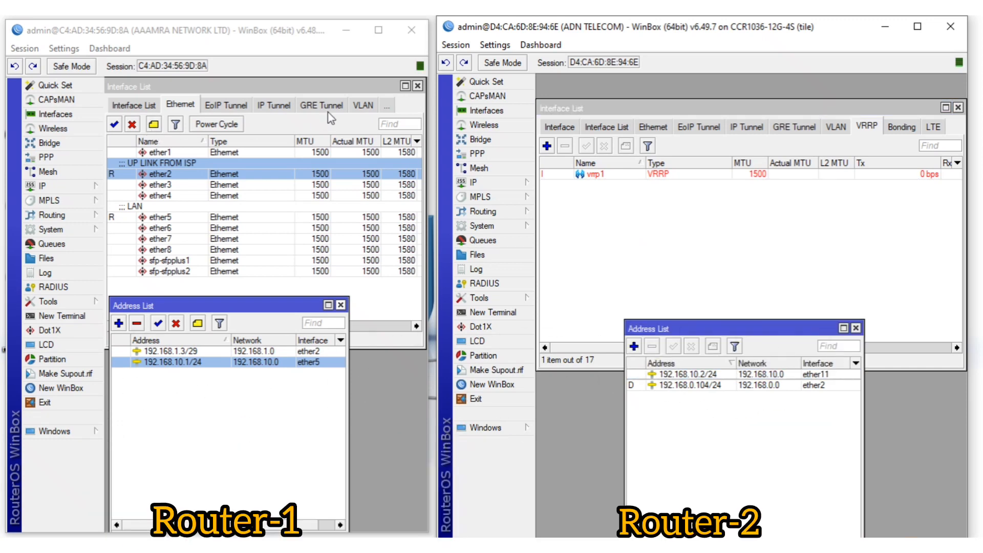
- Start a new VRRP interface on the AAAMRA NETWORK LTD router using ether5 with VRID 10
{"action": "left_click", "coordinate": [385, 107]}
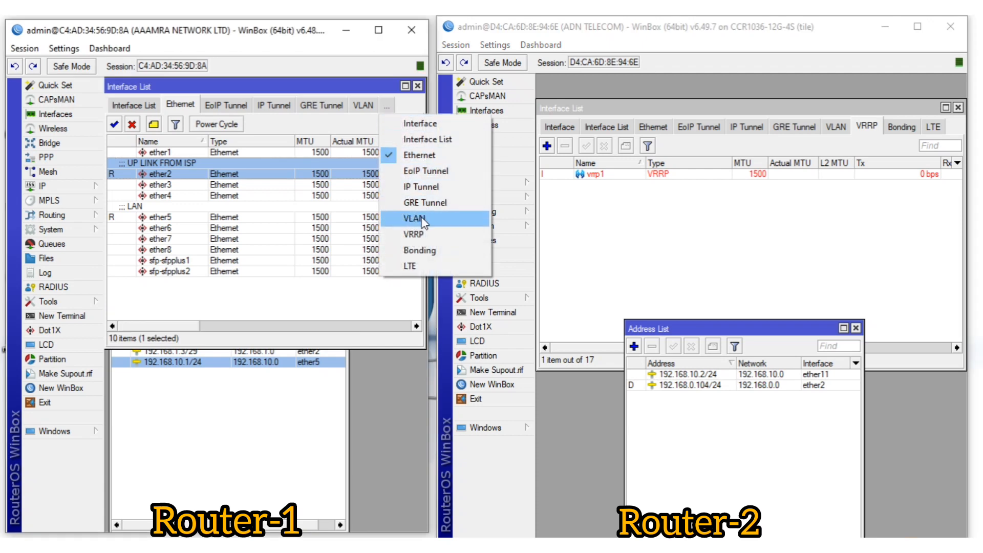
{"action": "left_click", "coordinate": [413, 234]}
{"action": "left_click", "coordinate": [117, 125]}
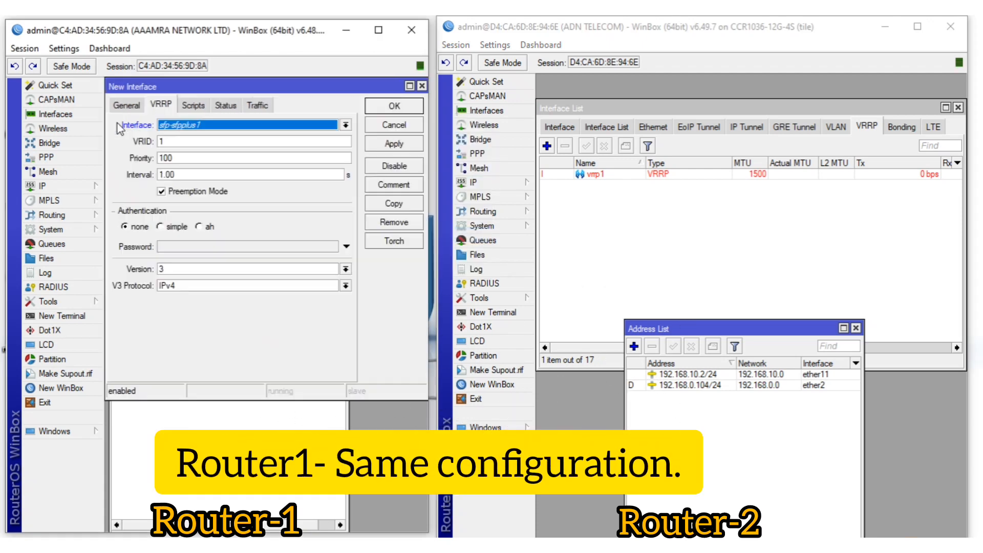
{"action": "left_click", "coordinate": [191, 128]}
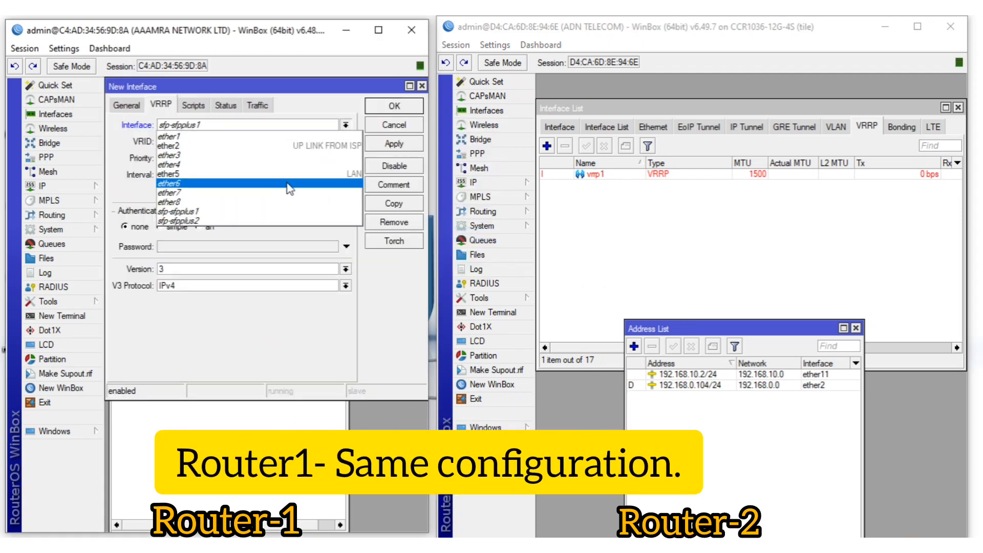
{"action": "left_click", "coordinate": [344, 175]}
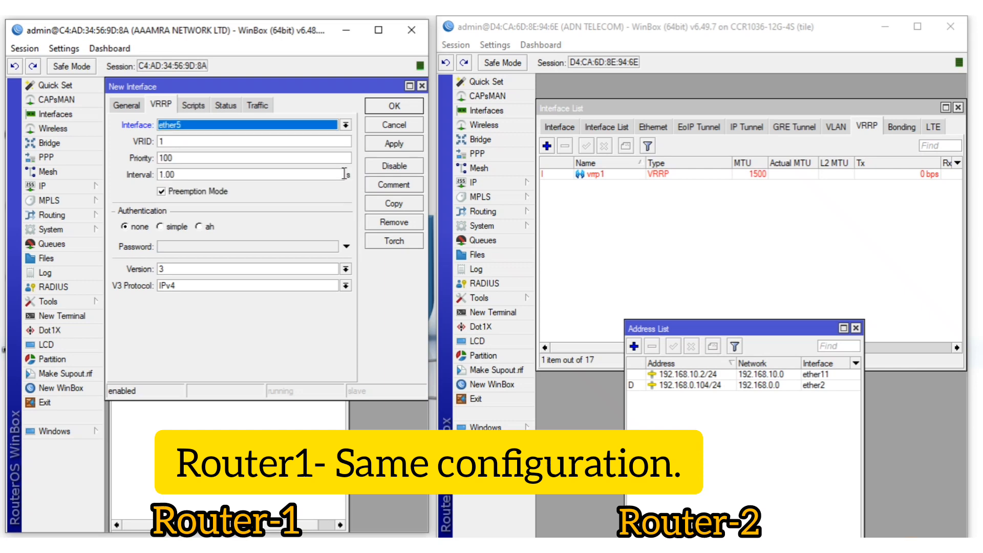
{"action": "left_click", "coordinate": [192, 141]}
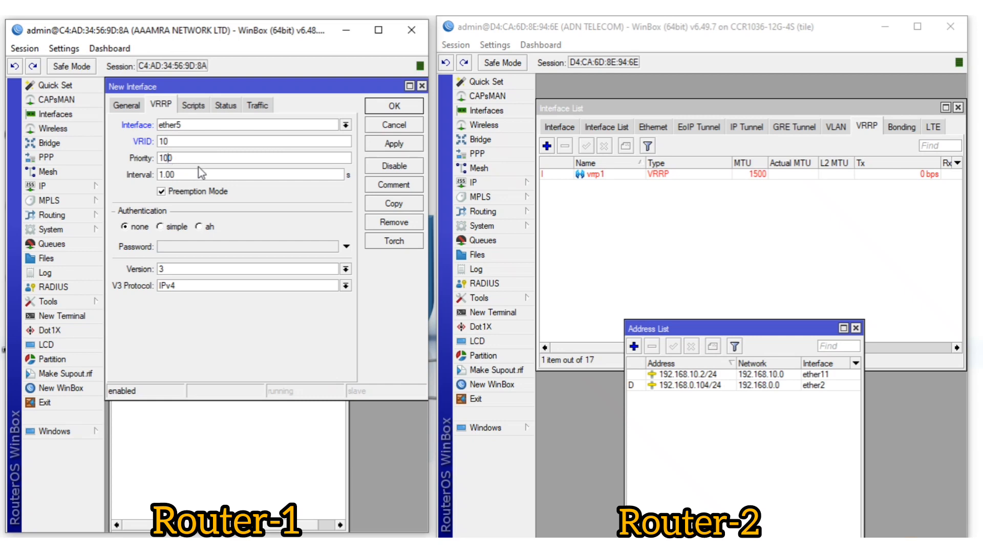
- Check the ADN TELECOM router's VRRP priority, then save the AAAMRA NETWORK LTD router's VRRP interface with priority 50
{"action": "double_click", "coordinate": [589, 175]}
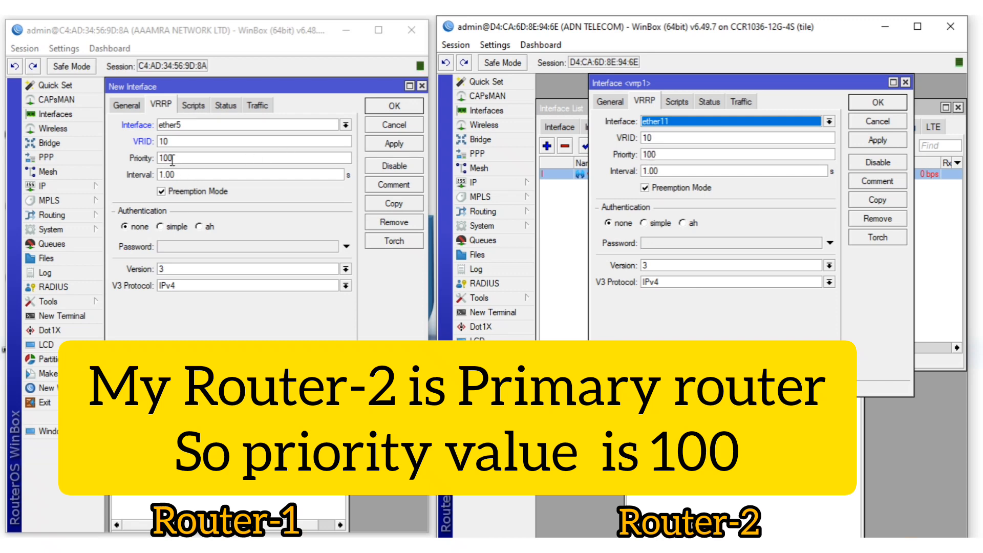
{"action": "left_click_drag", "start_coordinate": [169, 160], "coordinate": [160, 159]}
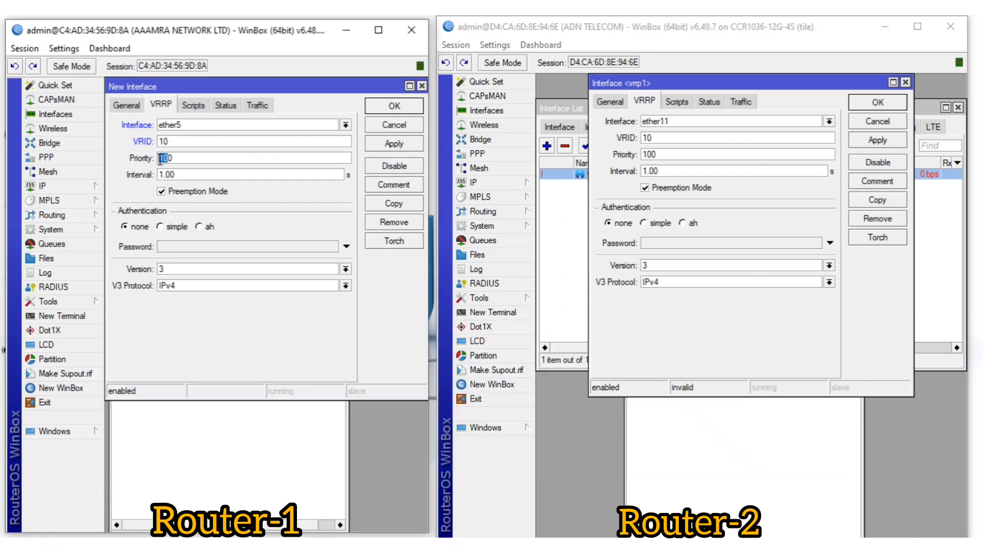
{"action": "type", "text": "50"}
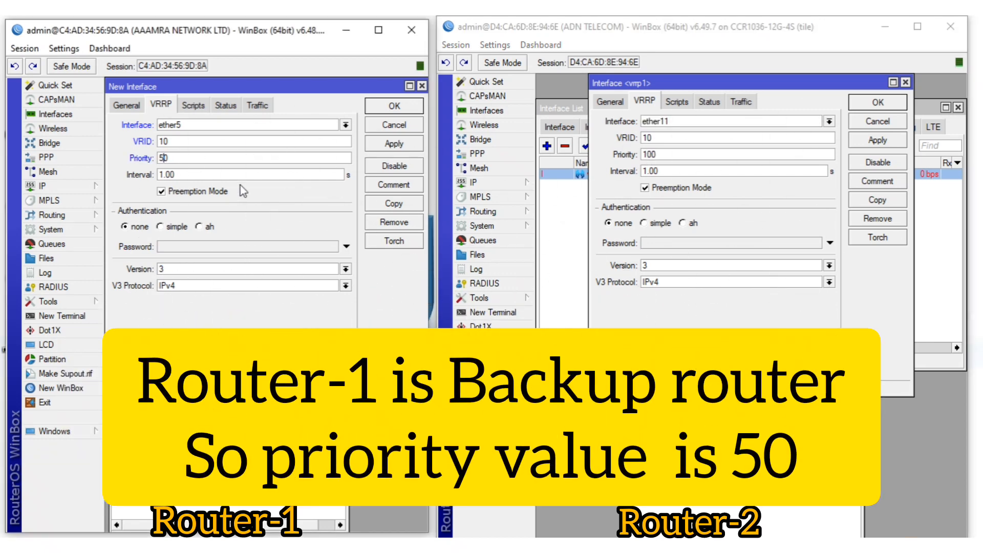
{"action": "left_click", "coordinate": [394, 149]}
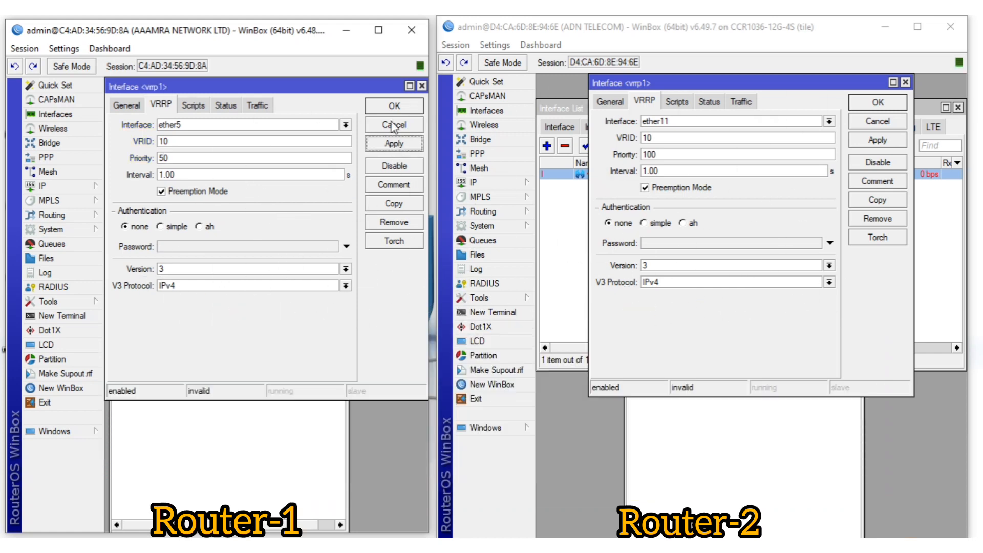
{"action": "left_click", "coordinate": [392, 107]}
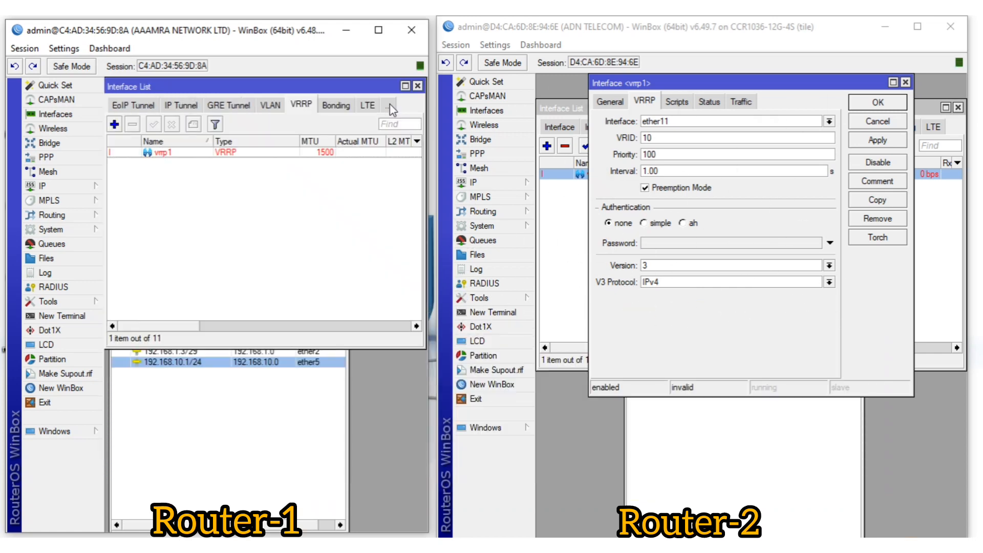
{"action": "left_click", "coordinate": [906, 82]}
{"action": "left_click", "coordinate": [742, 174]}
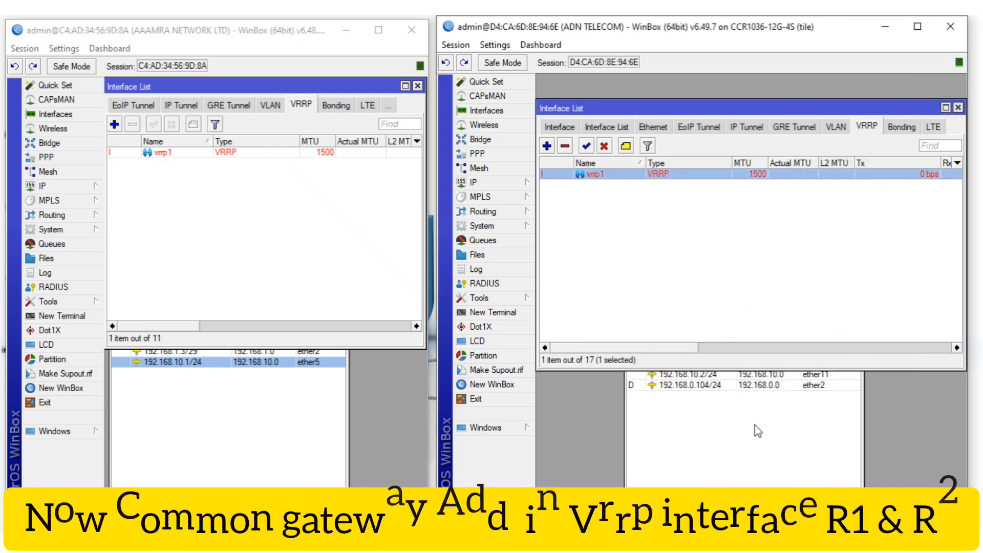
- Add the address 192.168.10.254/24 on interface vrrp1 of the ADN TELECOM router and apply it
{"action": "left_click", "coordinate": [756, 433]}
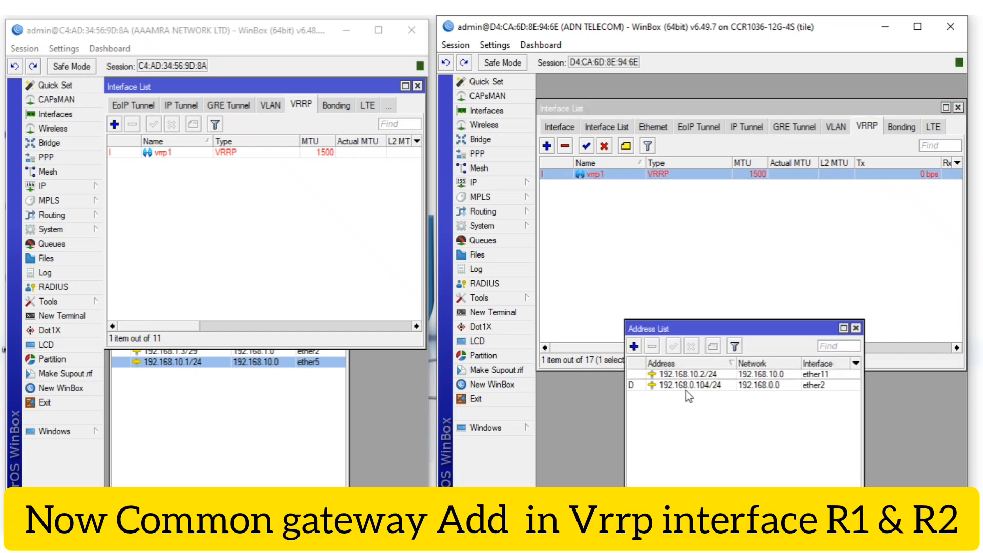
{"action": "left_click", "coordinate": [634, 347]}
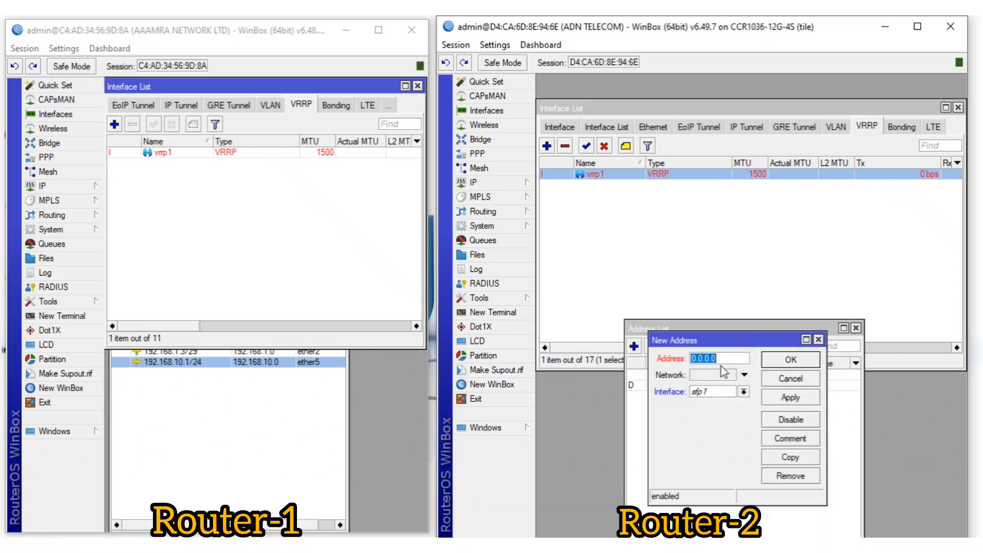
{"action": "type", "text": "192.168."}
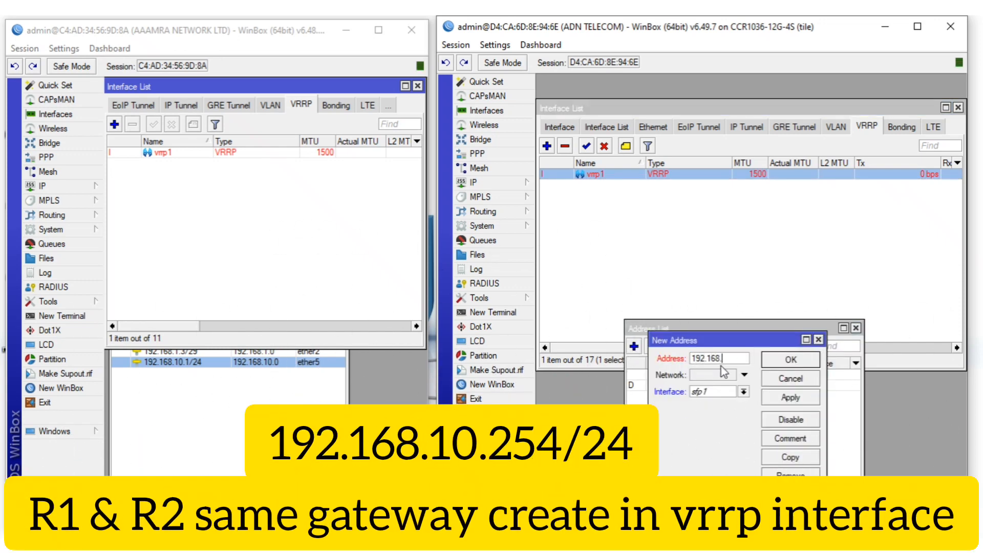
{"action": "type", "text": "1"}
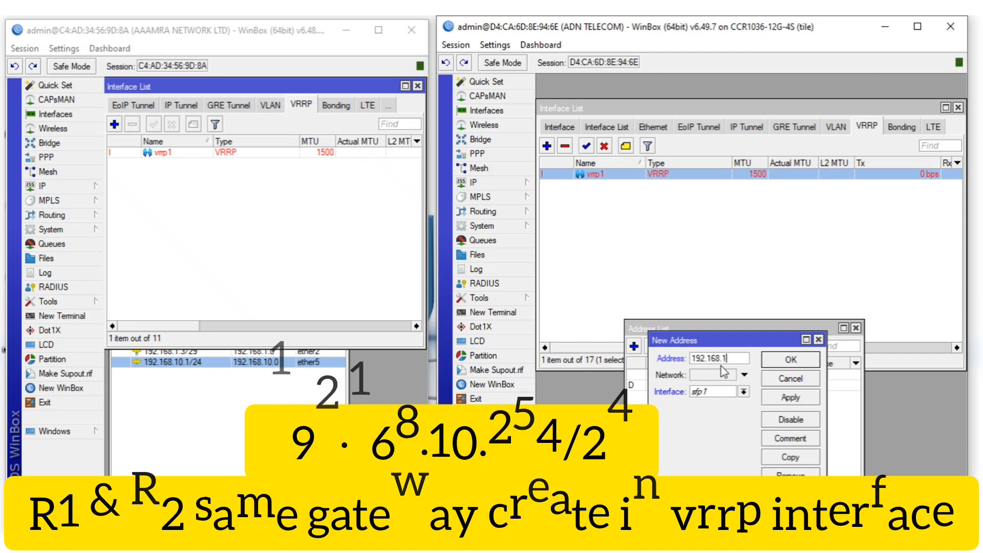
{"action": "type", "text": "0.2"}
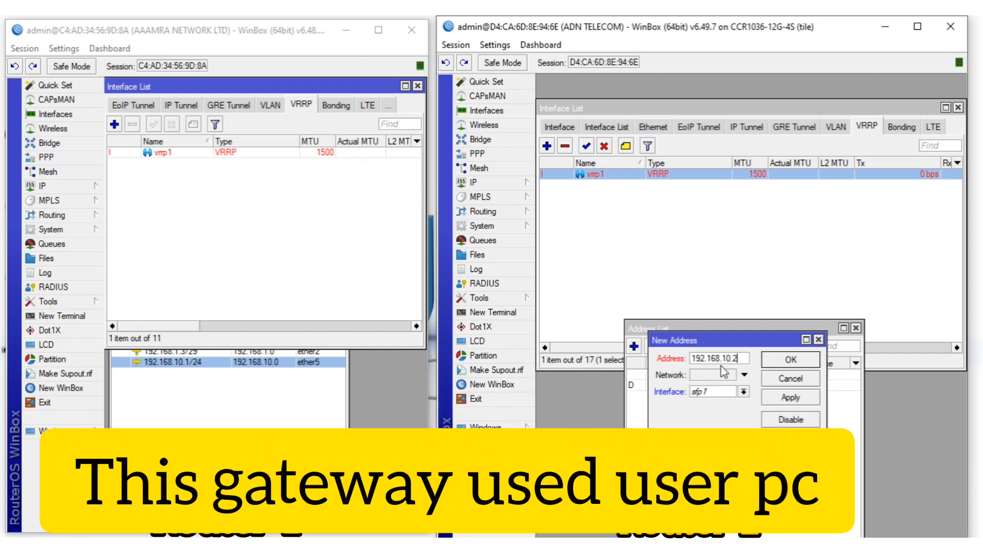
{"action": "type", "text": "54/24"}
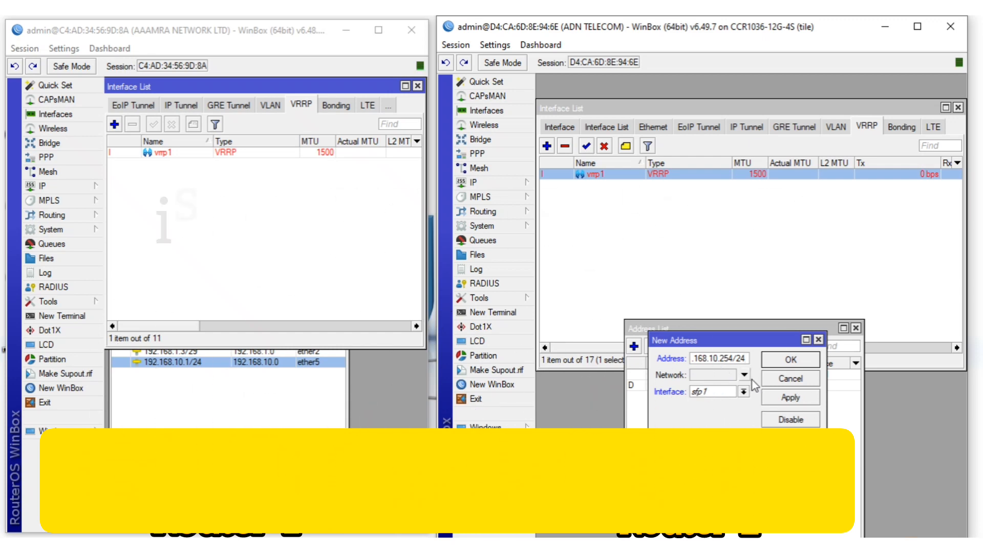
{"action": "left_click", "coordinate": [721, 392]}
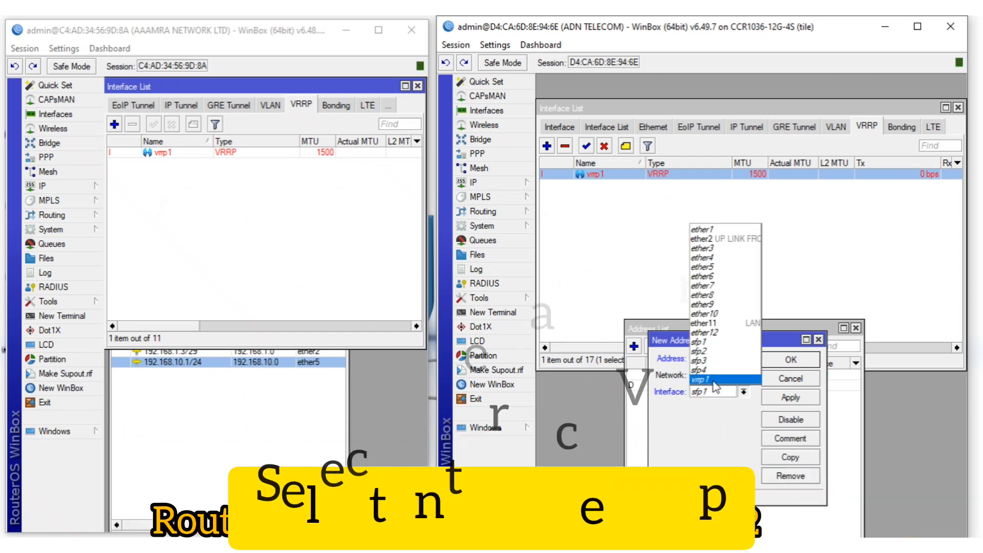
{"action": "left_click", "coordinate": [713, 381]}
{"action": "left_click", "coordinate": [787, 401]}
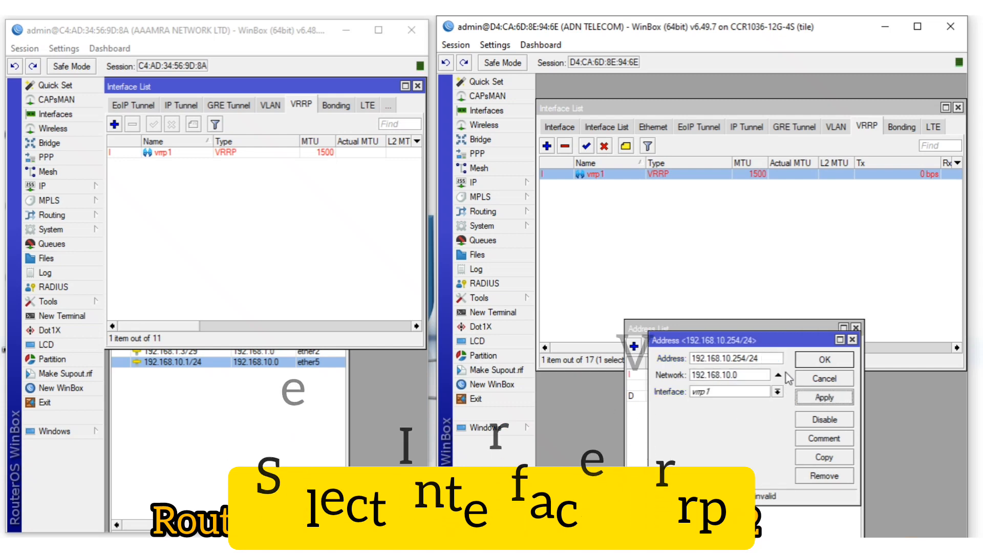
- Confirm the ADN TELECOM router's address entry, then add the address 192.168.10.254/24 on interface vrrp1 of the AAAMRA NETWORK LTD router
{"action": "left_click", "coordinate": [809, 364]}
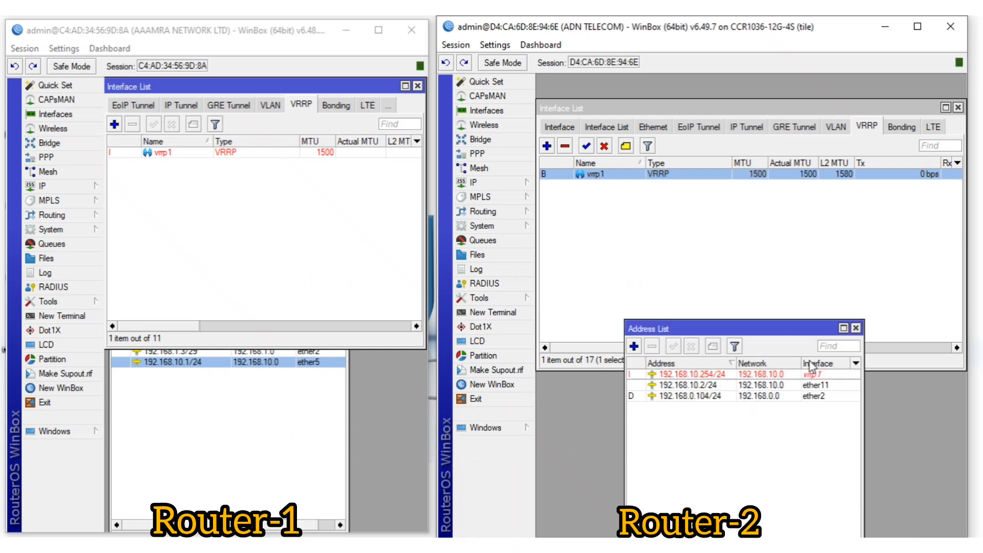
{"action": "left_click", "coordinate": [723, 376]}
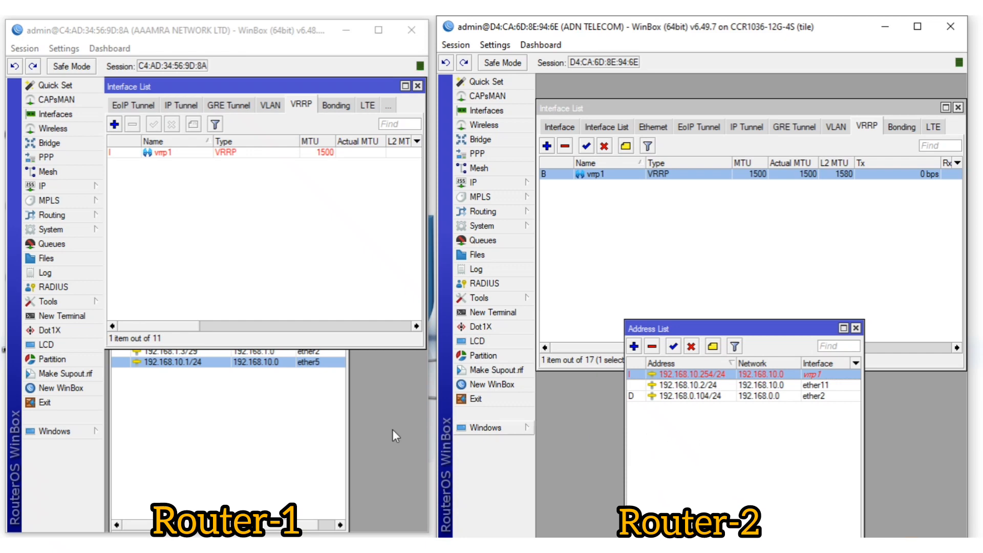
{"action": "left_click", "coordinate": [275, 409]}
{"action": "left_click", "coordinate": [119, 324]}
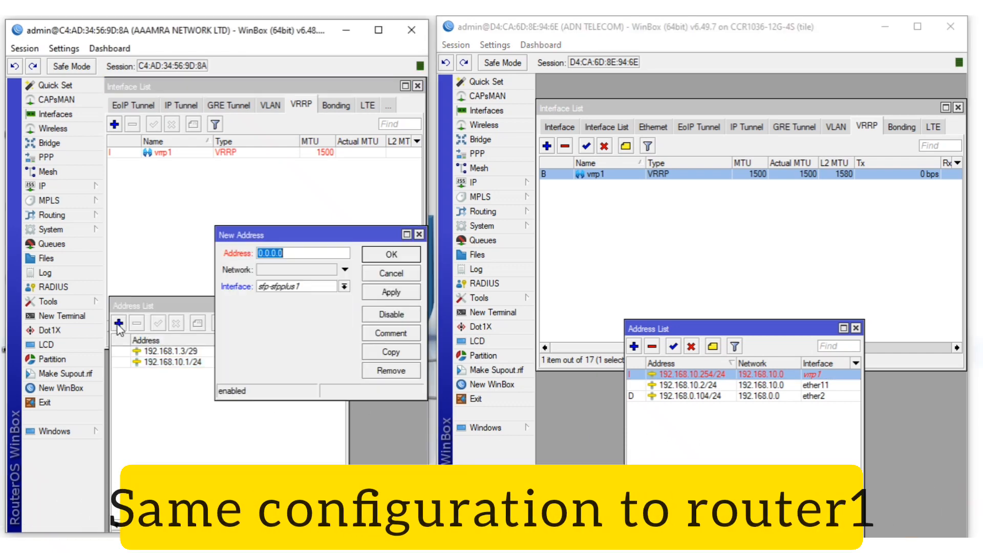
{"action": "type", "text": "192"}
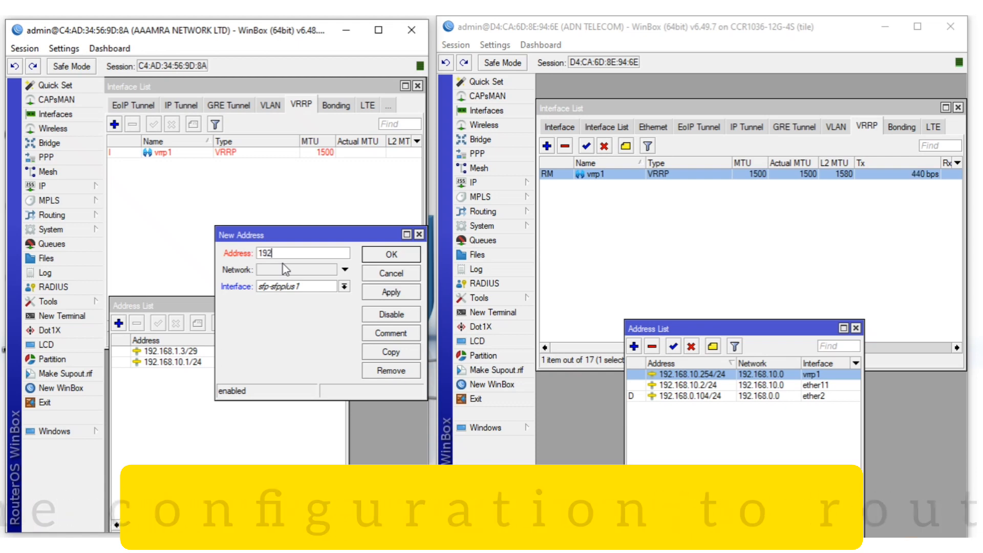
{"action": "type", "text": ".168.10.254/24"}
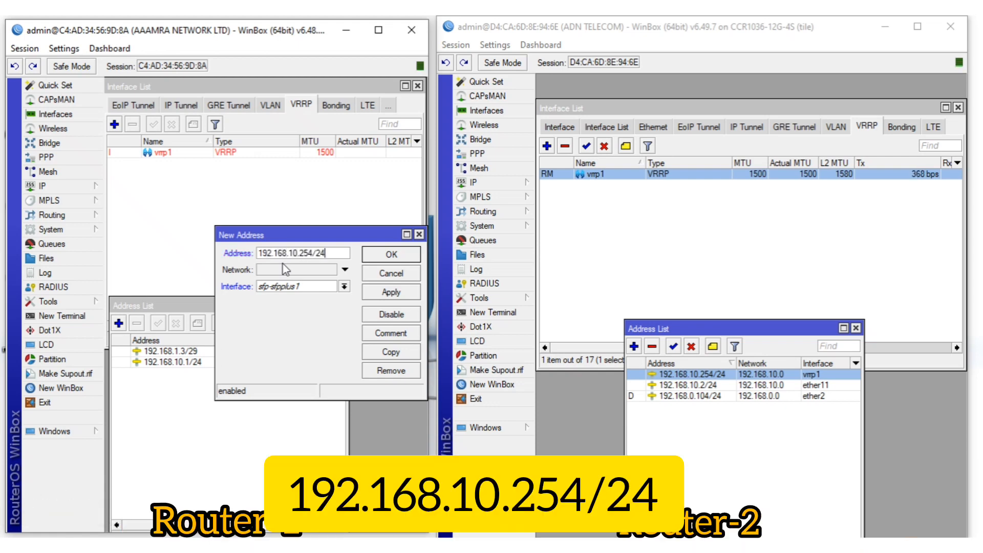
{"action": "left_click", "coordinate": [290, 289]}
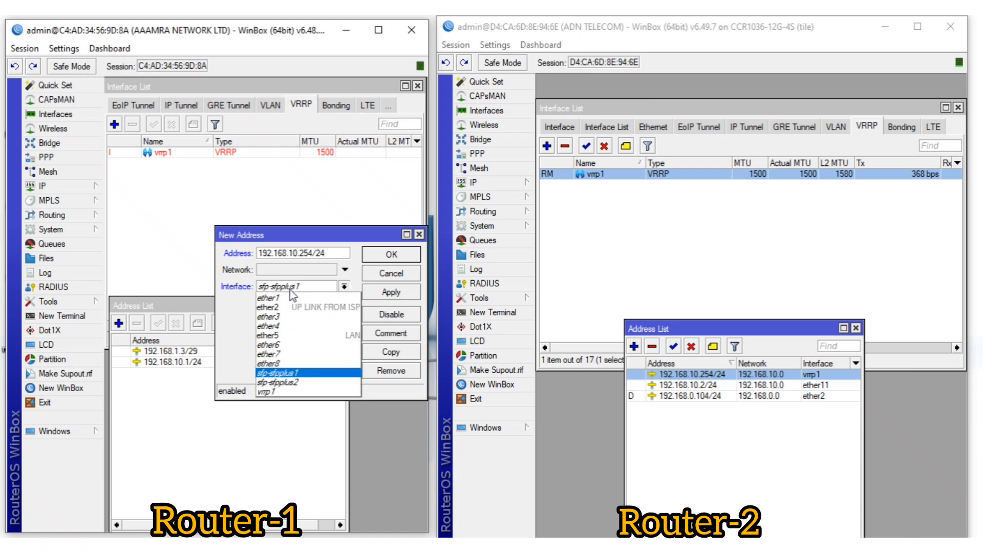
{"action": "left_click", "coordinate": [285, 392]}
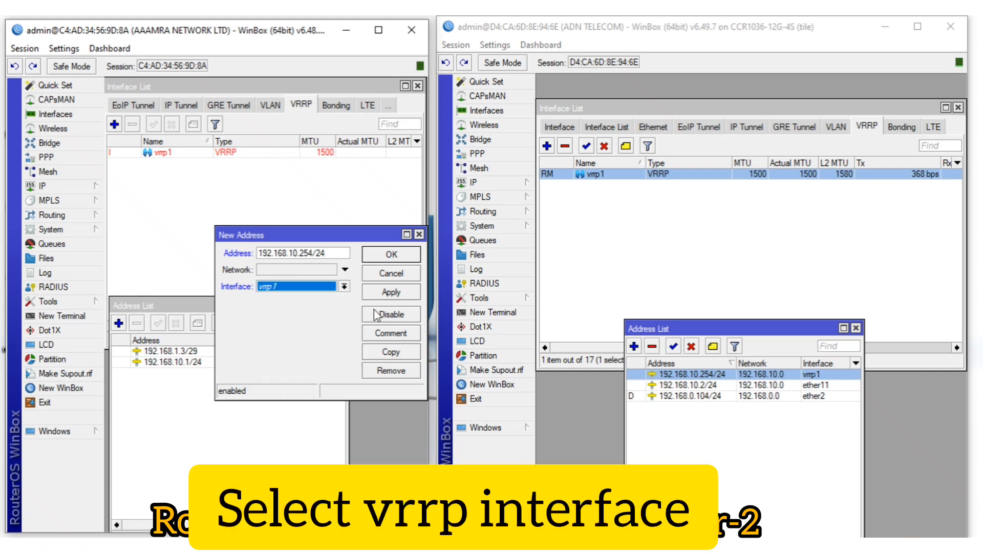
{"action": "left_click", "coordinate": [390, 293]}
{"action": "left_click", "coordinate": [397, 254]}
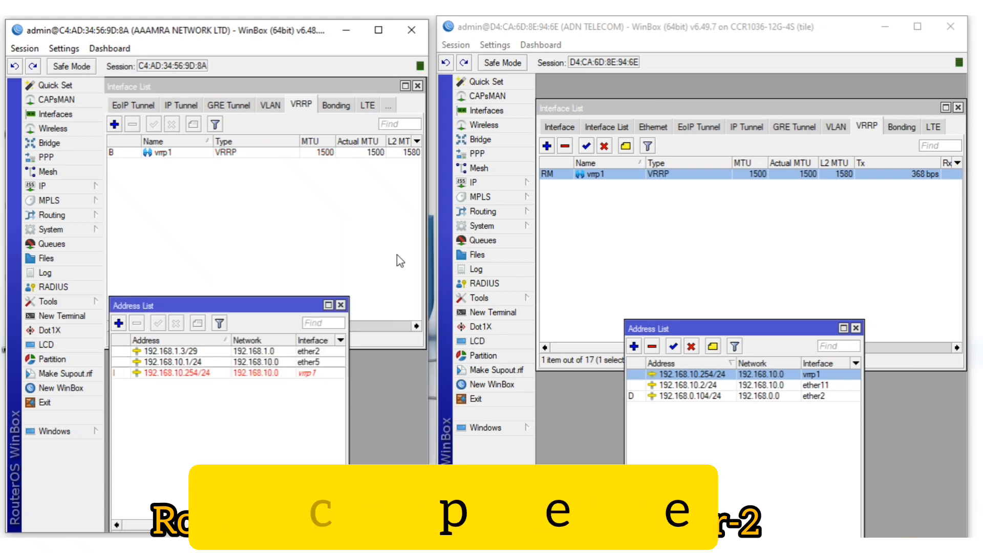
- Compare the VRRP status flags of vrrp1 on the AAAMRA NETWORK LTD and ADN TELECOM routers
{"action": "left_click", "coordinate": [393, 188]}
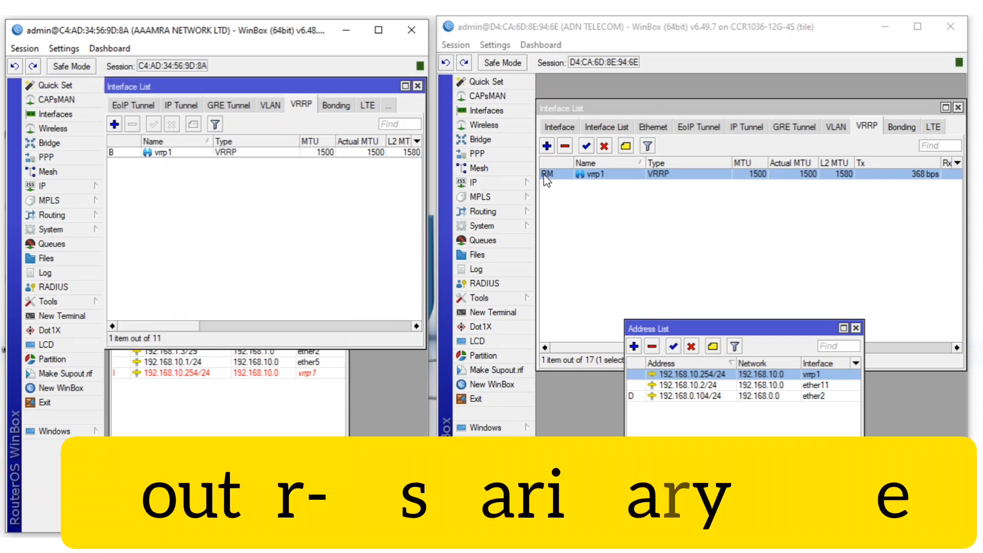
{"action": "mouse_move", "coordinate": [544, 177]}
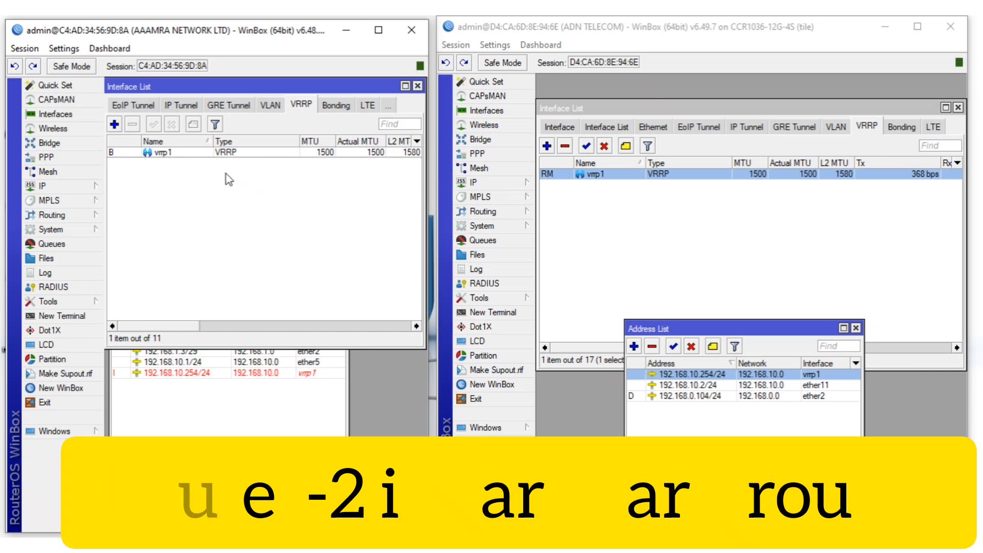
{"action": "mouse_move", "coordinate": [113, 153]}
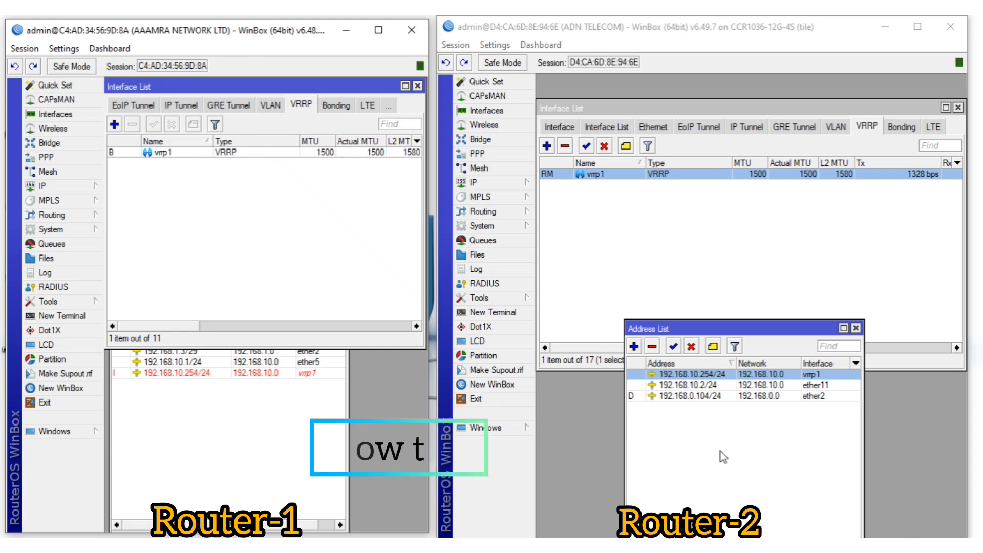
- Open the Internet Protocol Version 4 (TCP/IPv4) properties of the PC's Ethernet adapter in Windows
{"action": "right_click", "coordinate": [878, 548]}
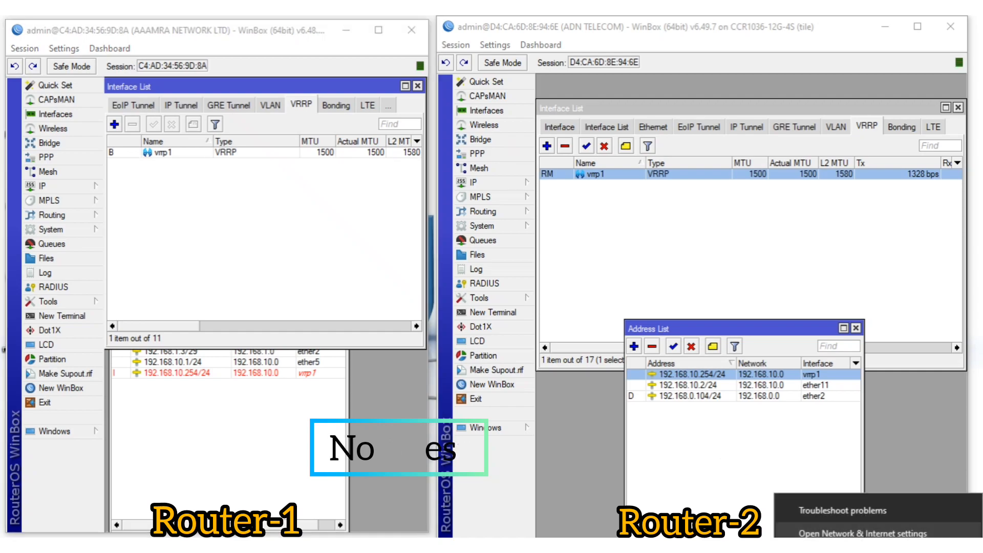
{"action": "left_click", "coordinate": [868, 534]}
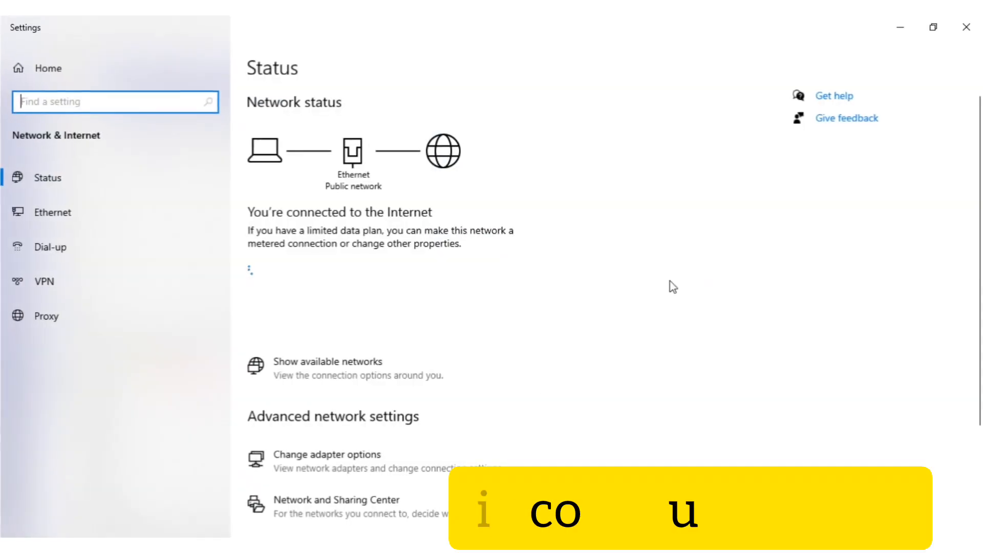
{"action": "left_click", "coordinate": [416, 465]}
{"action": "left_click", "coordinate": [382, 214]}
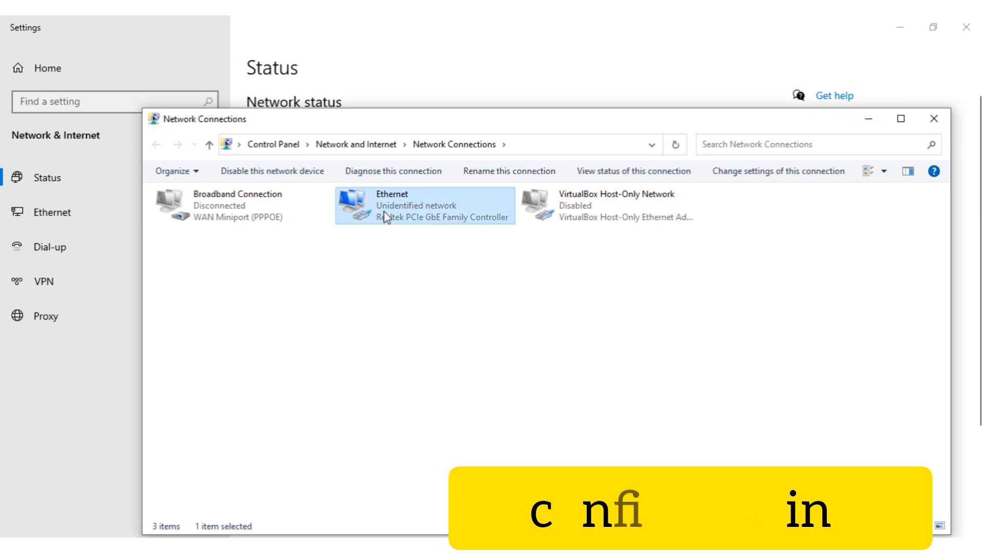
{"action": "right_click", "coordinate": [382, 214]}
{"action": "left_click", "coordinate": [445, 349]}
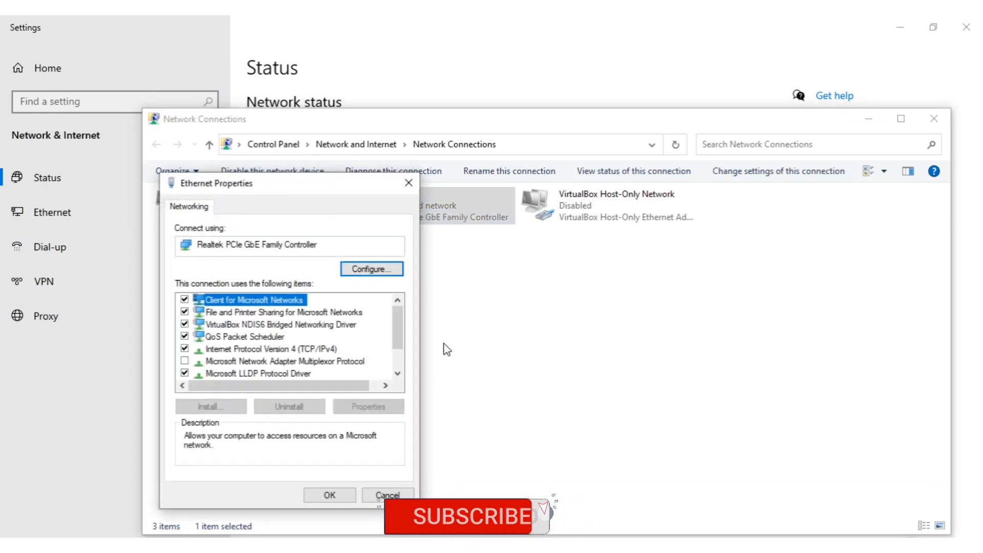
{"action": "double_click", "coordinate": [337, 350]}
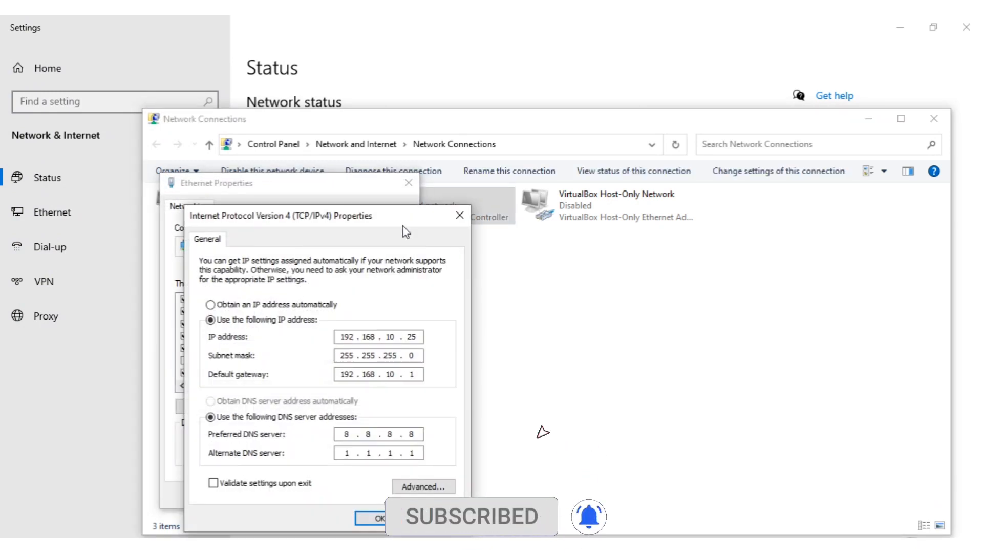
- Set the Ethernet adapter's IP address to 192.168.10.10 and default gateway to 192.168.10.254 following the network diagram, and save the adapter properties
{"action": "left_click_drag", "start_coordinate": [404, 218], "coordinate": [737, 137]}
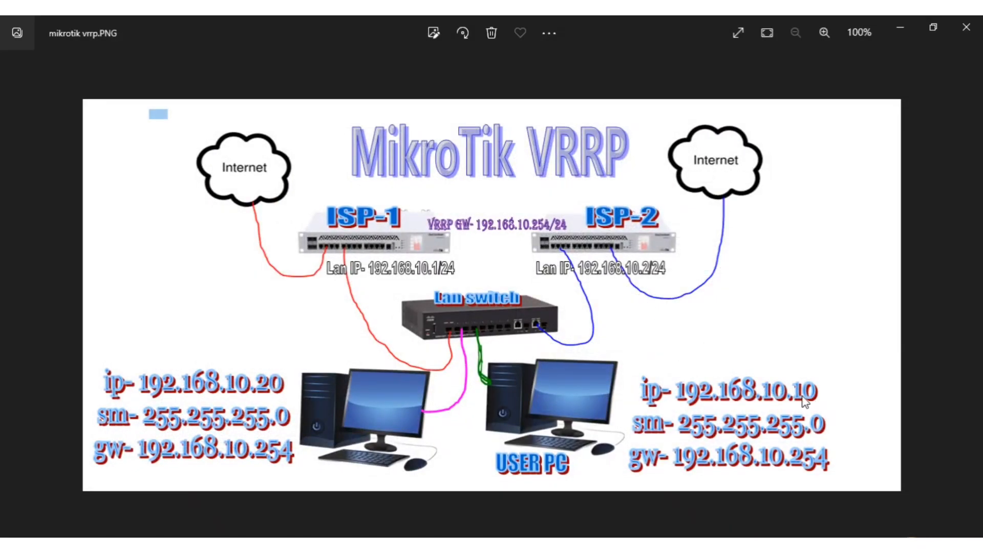
{"action": "left_click", "coordinate": [900, 29]}
{"action": "left_click_drag", "start_coordinate": [750, 255], "coordinate": [740, 256]}
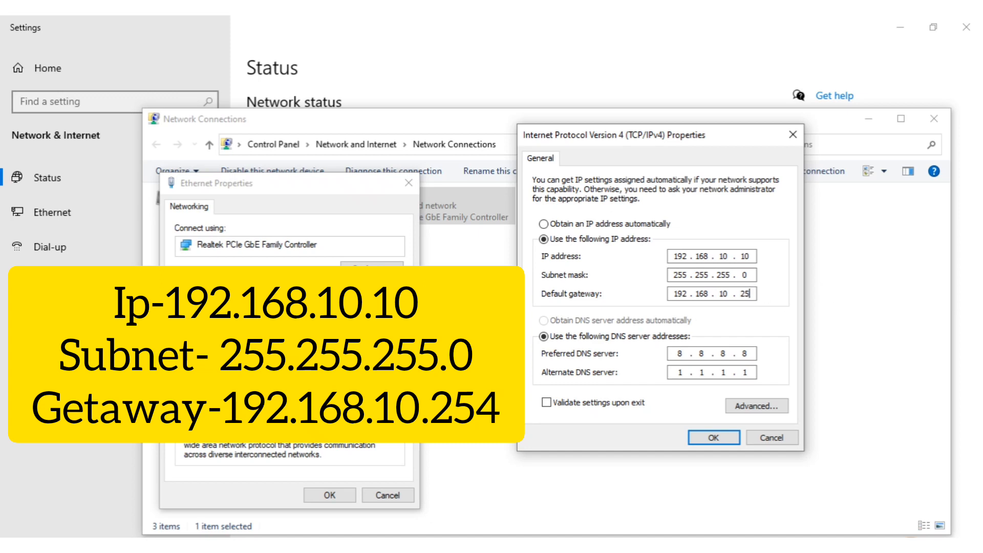
{"action": "left_click", "coordinate": [722, 439]}
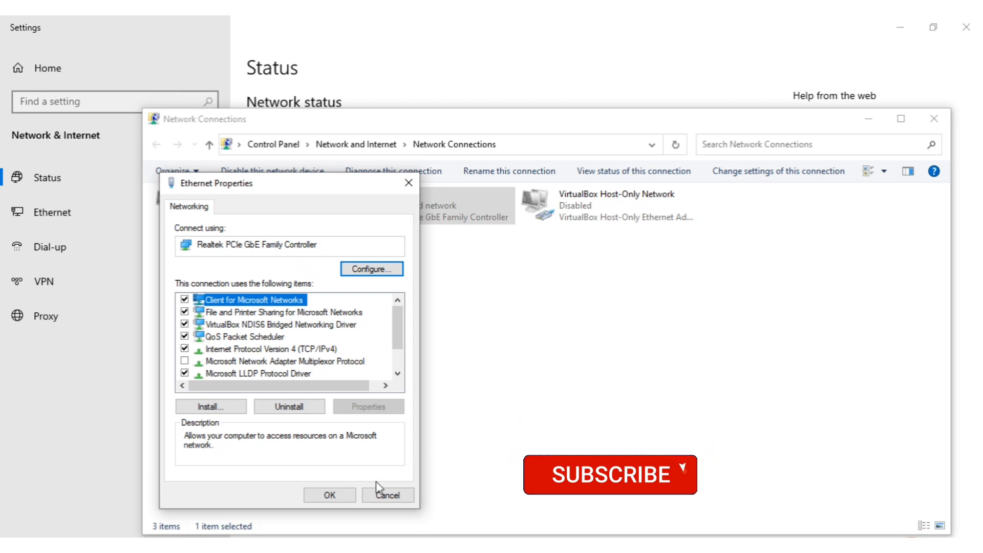
{"action": "left_click", "coordinate": [345, 497]}
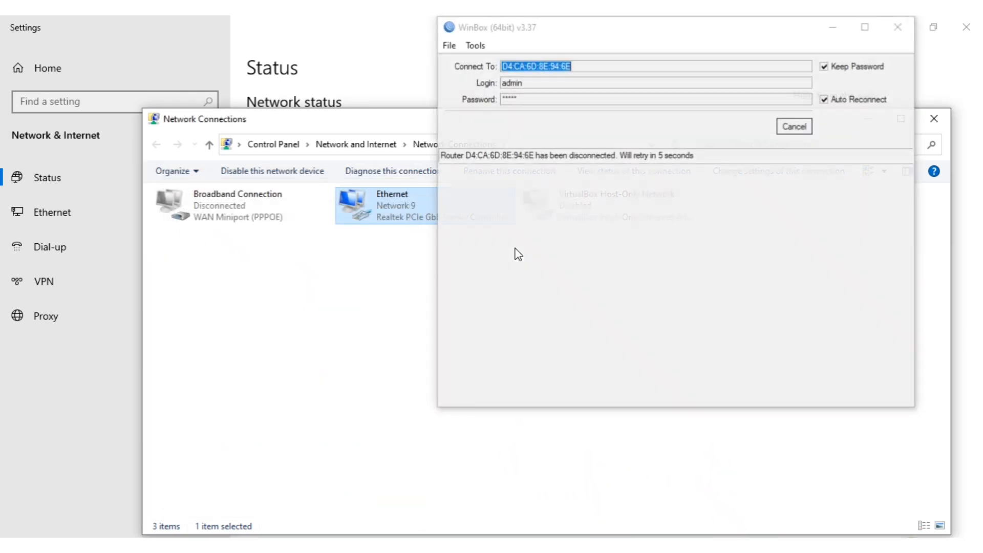
- Start a continuous ping to 8.8.8.8 with the -t option in a Windows command prompt
{"action": "key", "text": "super+r"}
{"action": "key", "text": "Return"}
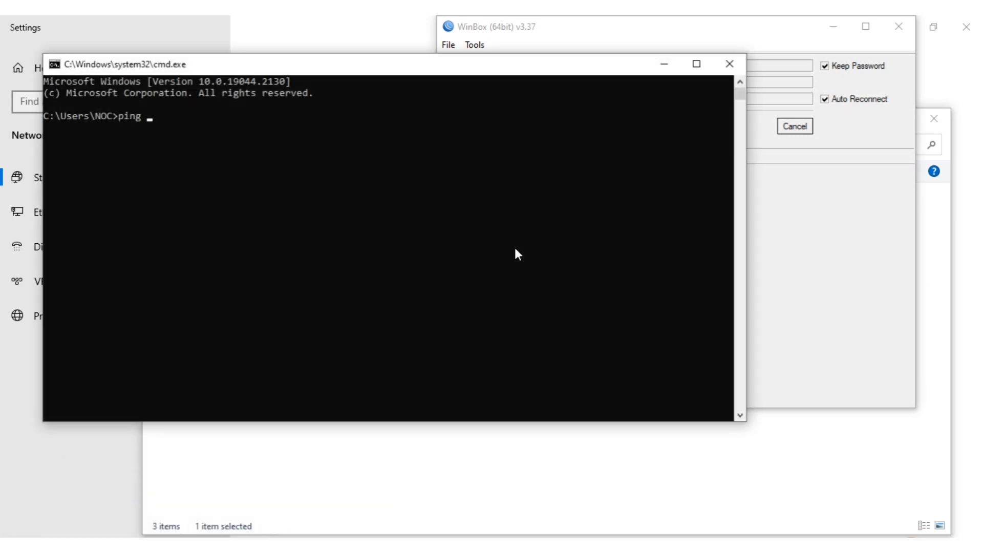
{"action": "type", "text": "ping 8.8"}
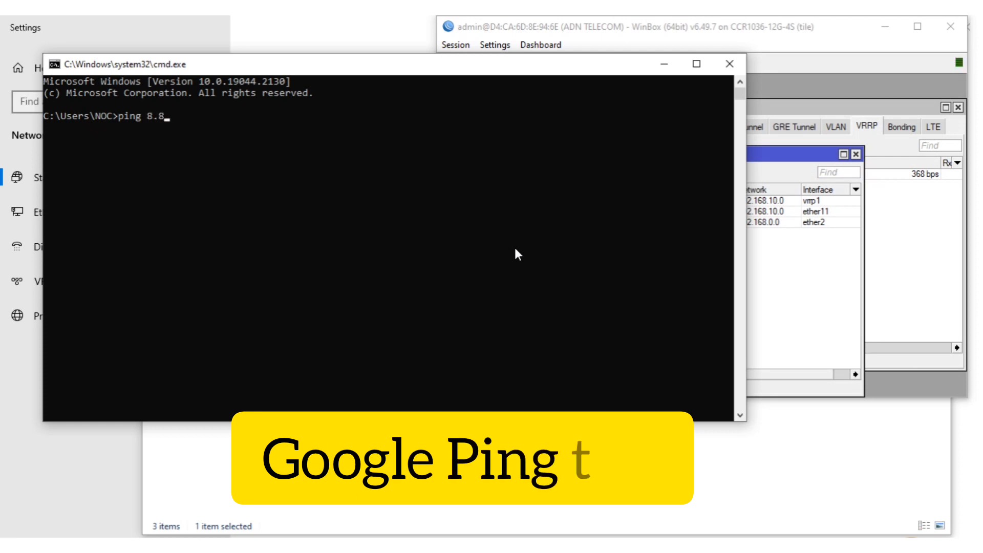
{"action": "type", "text": ".8.8 -t"}
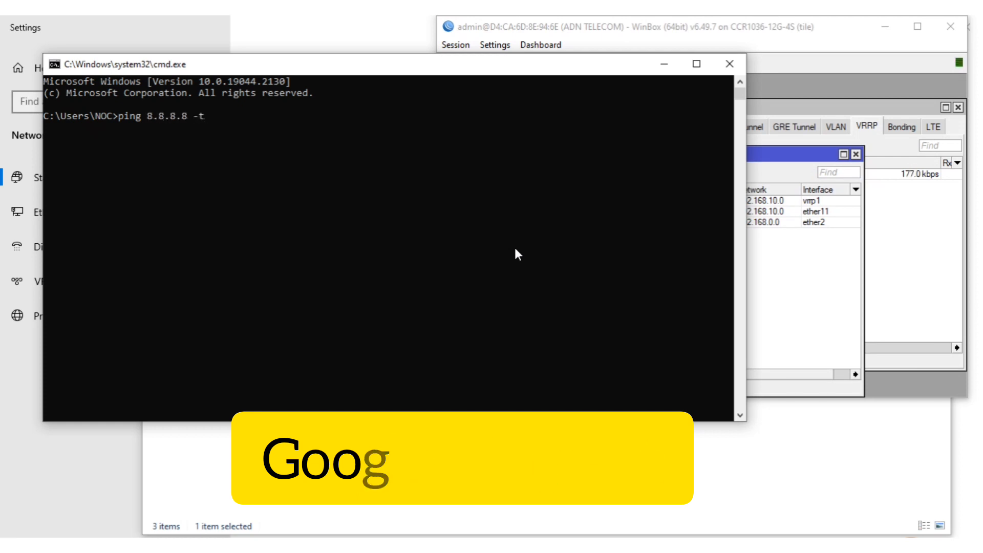
{"action": "key", "text": "Return"}
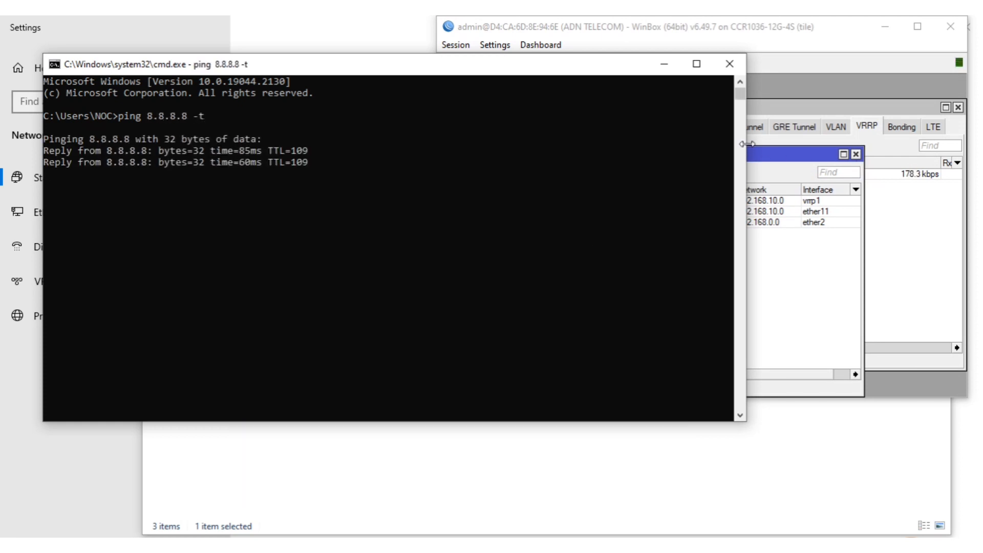
- Narrow the ping window and place it over the ADN TELECOM router window, closing Network Connections and Settings so both routers show
{"action": "left_click_drag", "start_coordinate": [748, 144], "coordinate": [485, 143]}
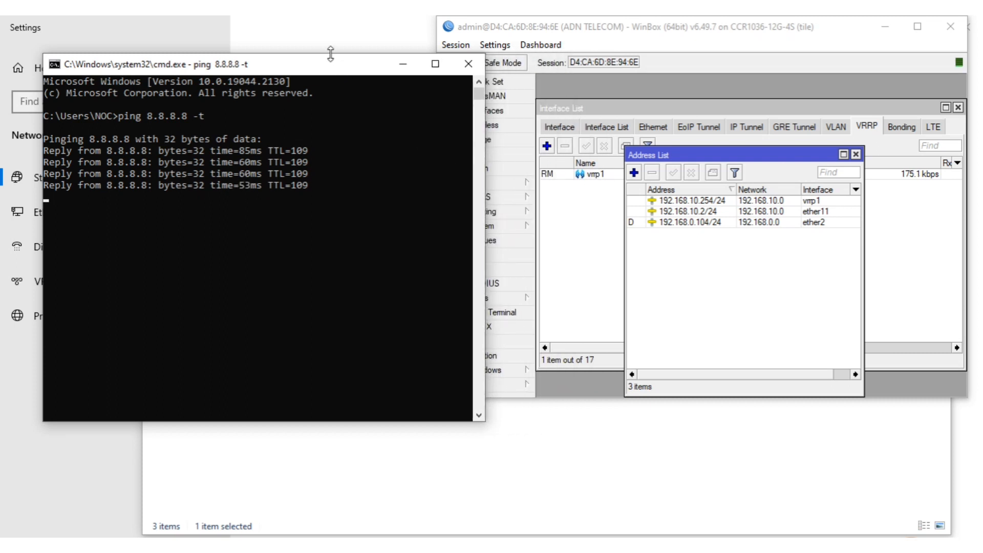
{"action": "left_click_drag", "start_coordinate": [330, 53], "coordinate": [783, 222]}
{"action": "left_click_drag", "start_coordinate": [370, 125], "coordinate": [251, 167]}
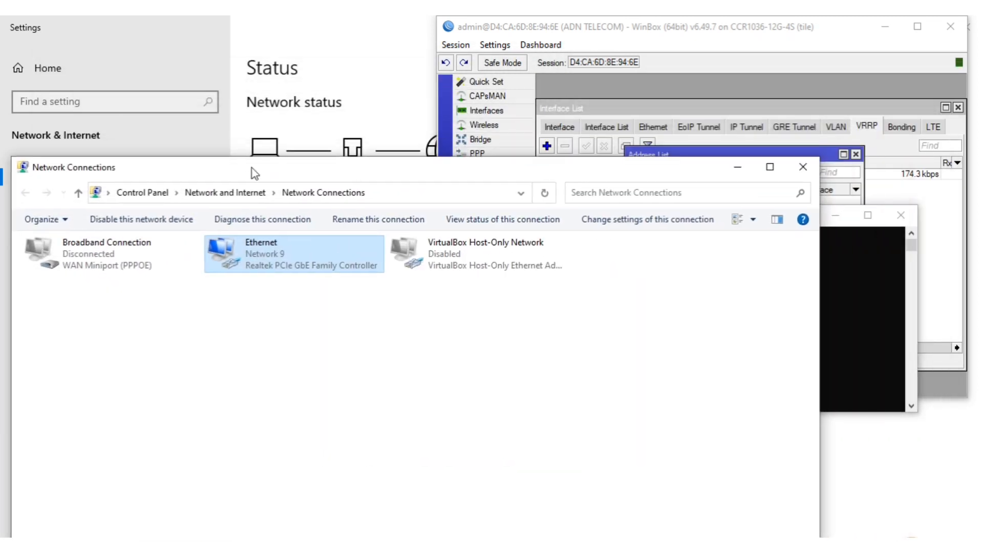
{"action": "left_click", "coordinate": [804, 167]}
{"action": "left_click", "coordinate": [424, 23]}
{"action": "left_click", "coordinate": [966, 26]}
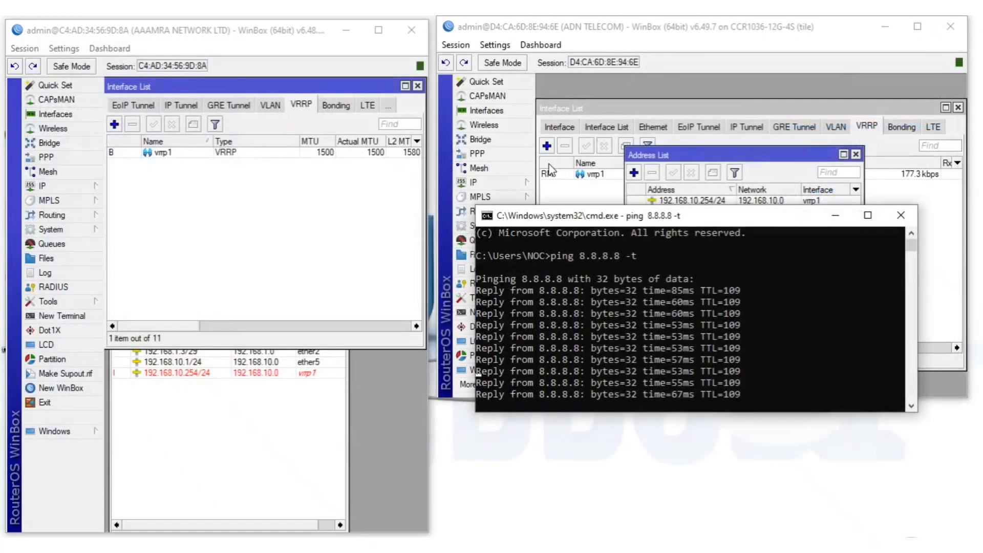
{"action": "left_click_drag", "start_coordinate": [597, 216], "coordinate": [606, 243]}
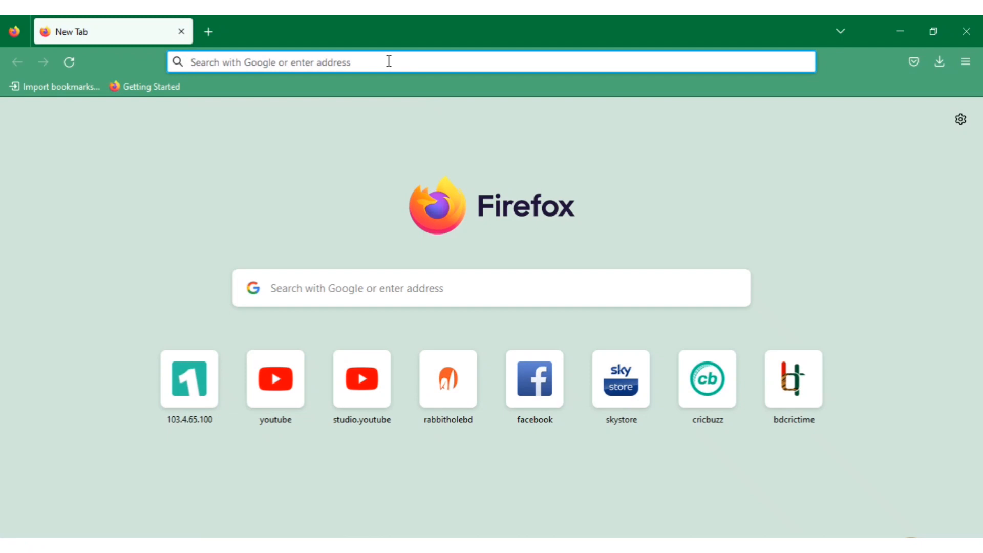
- Test internet access by opening youtube.com in Firefox and playing the Jamuna TV BD-Pakistan Stats video, skipping its ad and jumping ahead
{"action": "left_click", "coordinate": [389, 61]}
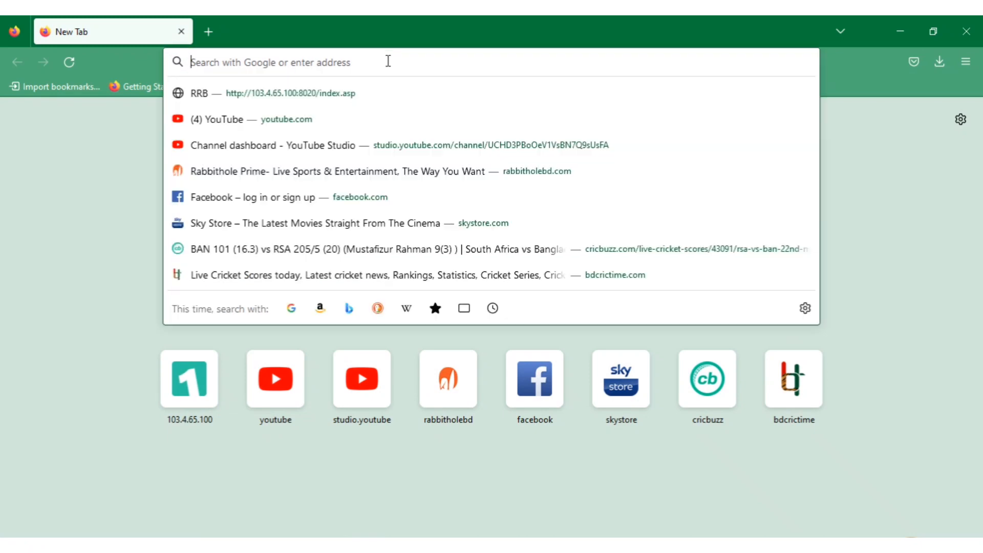
{"action": "type", "text": "youtube.com/"}
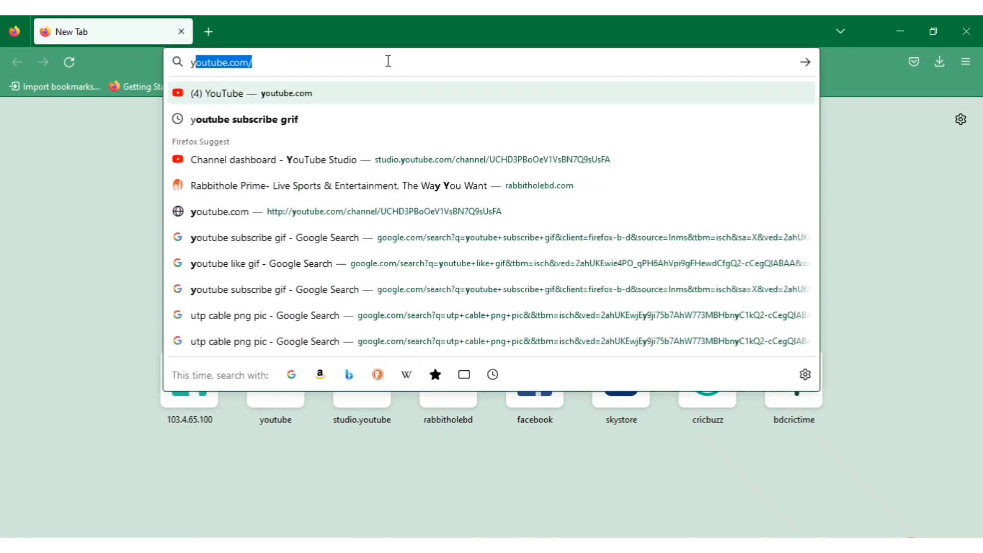
{"action": "key", "text": "Return"}
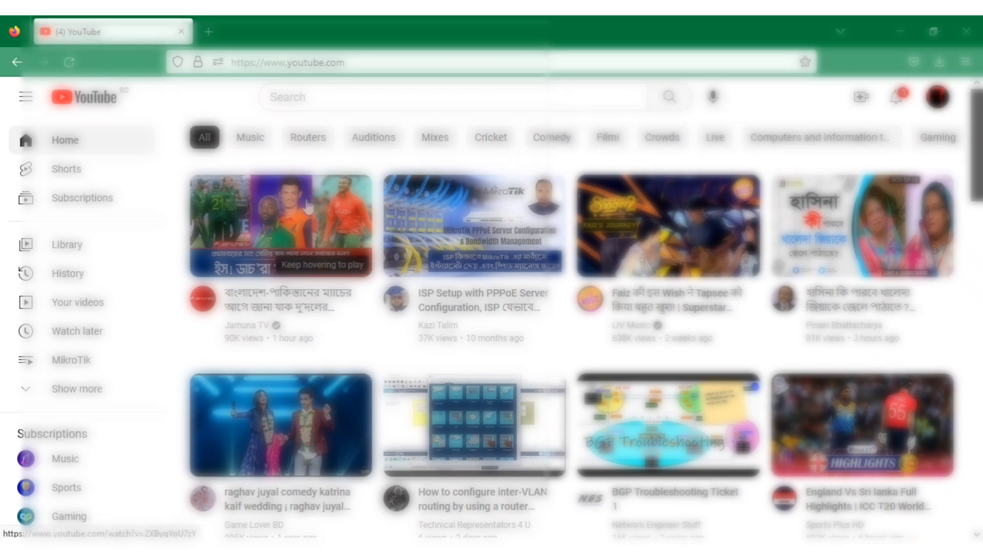
{"action": "left_click", "coordinate": [357, 195]}
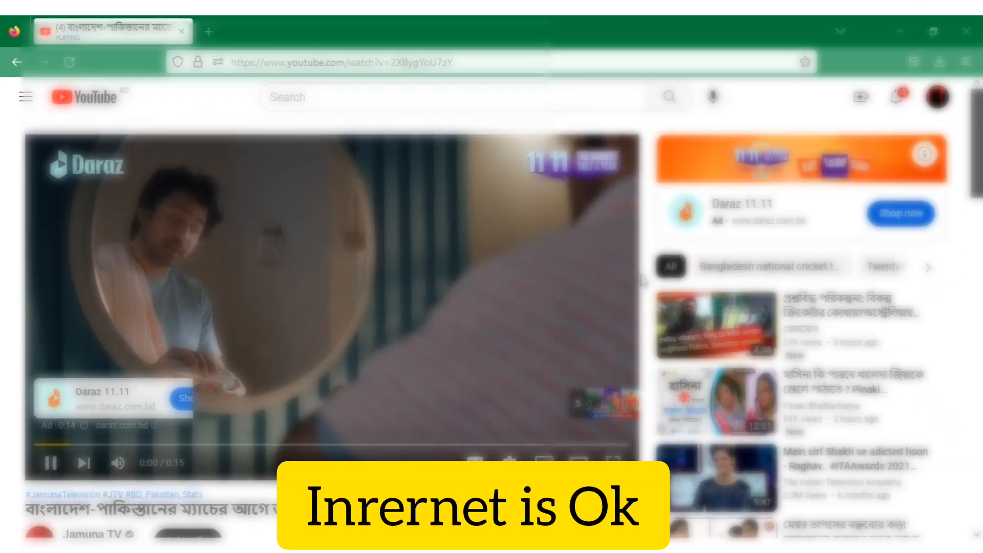
{"action": "scroll", "coordinate": [509, 280], "scroll_direction": "down", "scroll_amount": 1}
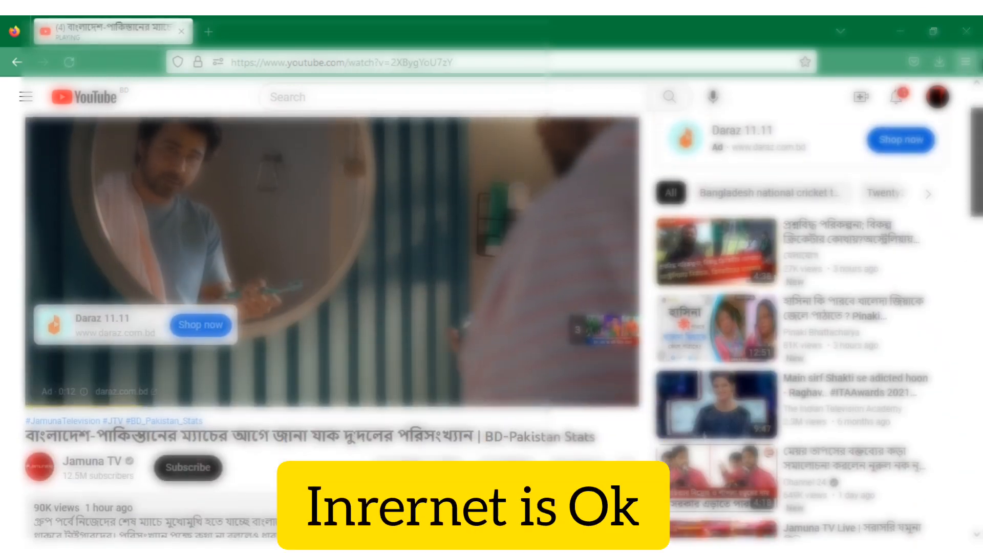
{"action": "left_click", "coordinate": [615, 333]}
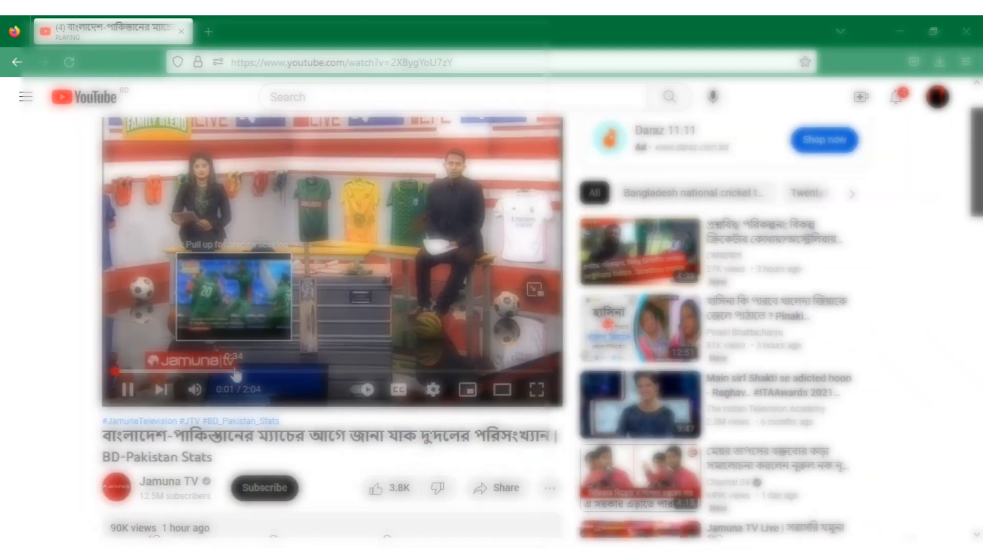
{"action": "left_click", "coordinate": [251, 371]}
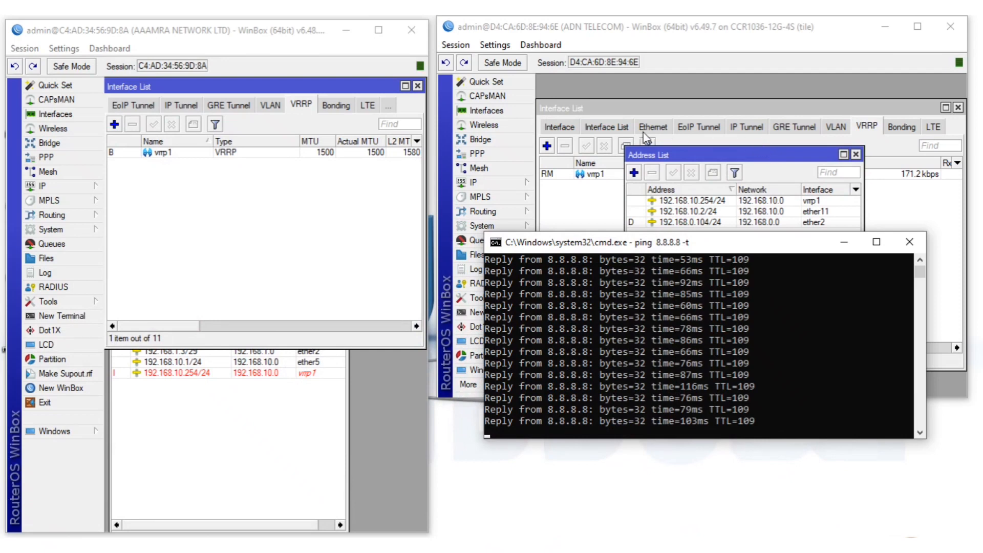
- Show the Tx and Rx traffic of the Ethernet interfaces on both routers and select AAAMRA NETWORK LTD's LAN interface ether5
{"action": "left_click", "coordinate": [648, 129]}
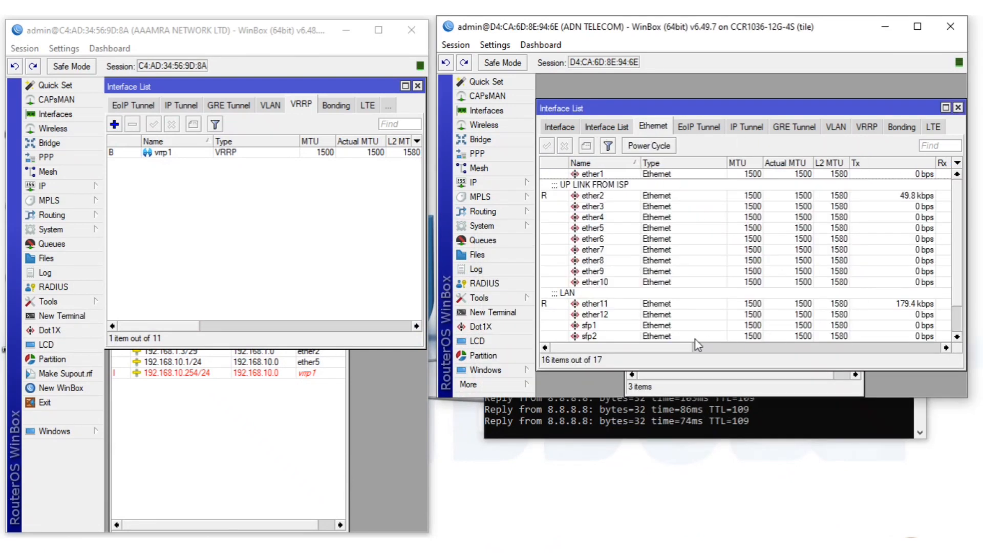
{"action": "left_click_drag", "start_coordinate": [682, 350], "coordinate": [731, 354]}
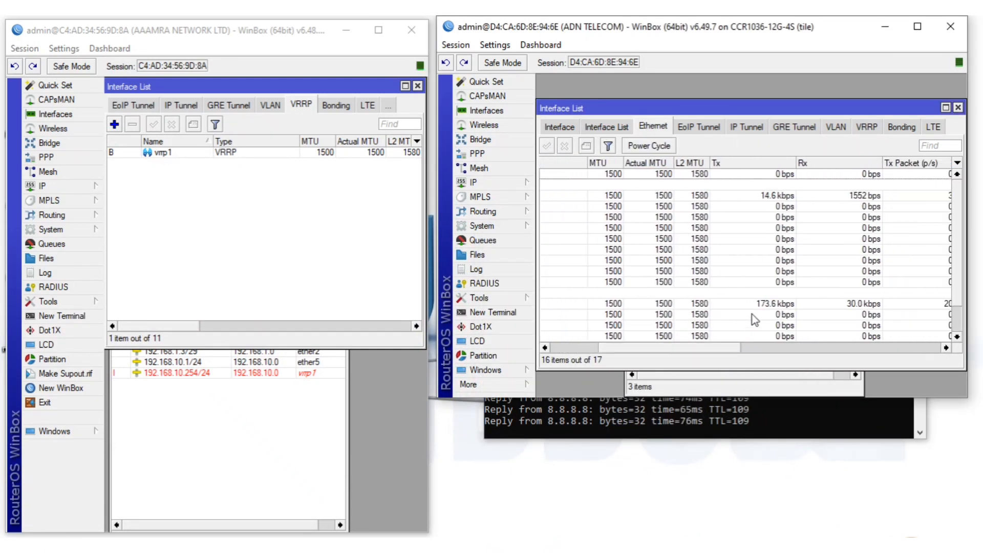
{"action": "left_click", "coordinate": [110, 106]}
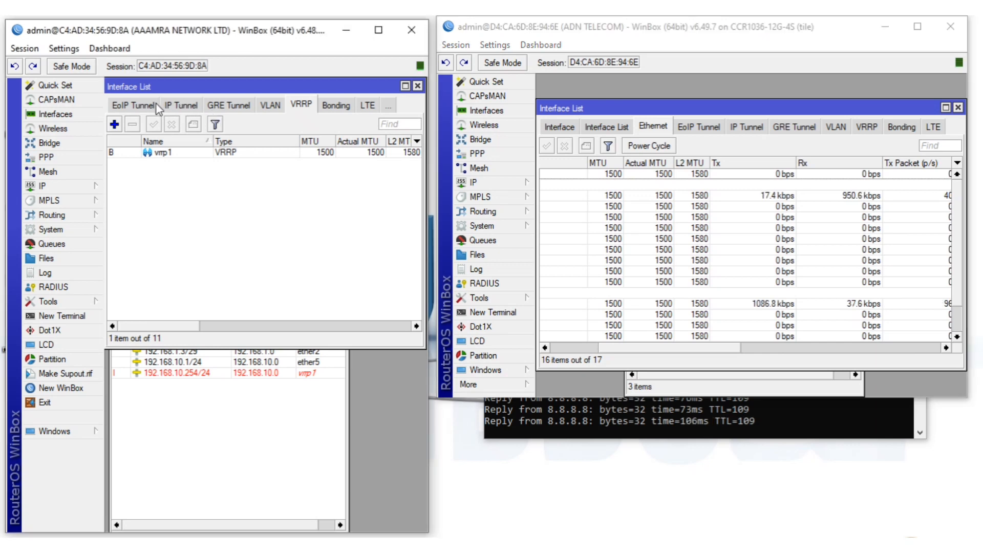
{"action": "left_click", "coordinate": [134, 107]}
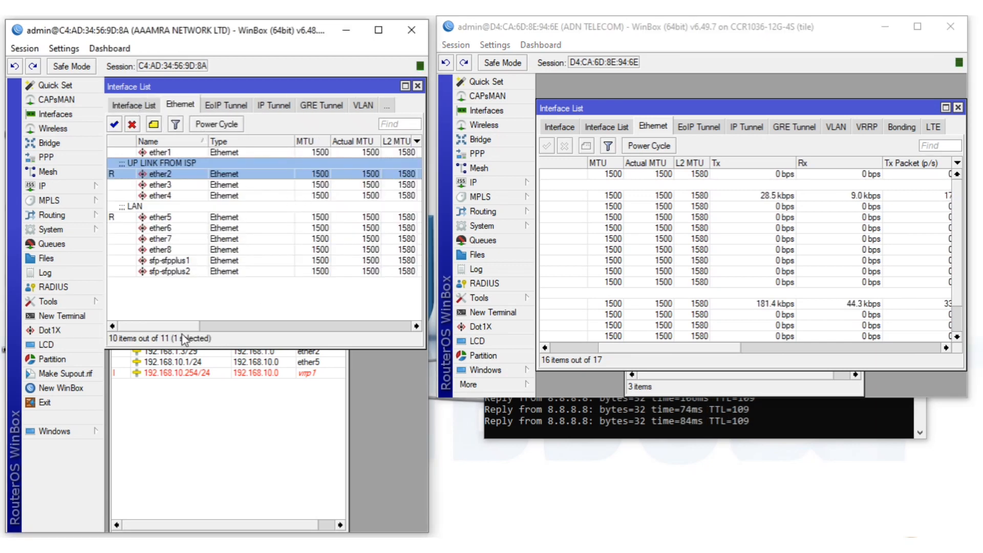
{"action": "left_click_drag", "start_coordinate": [185, 327], "coordinate": [242, 328]}
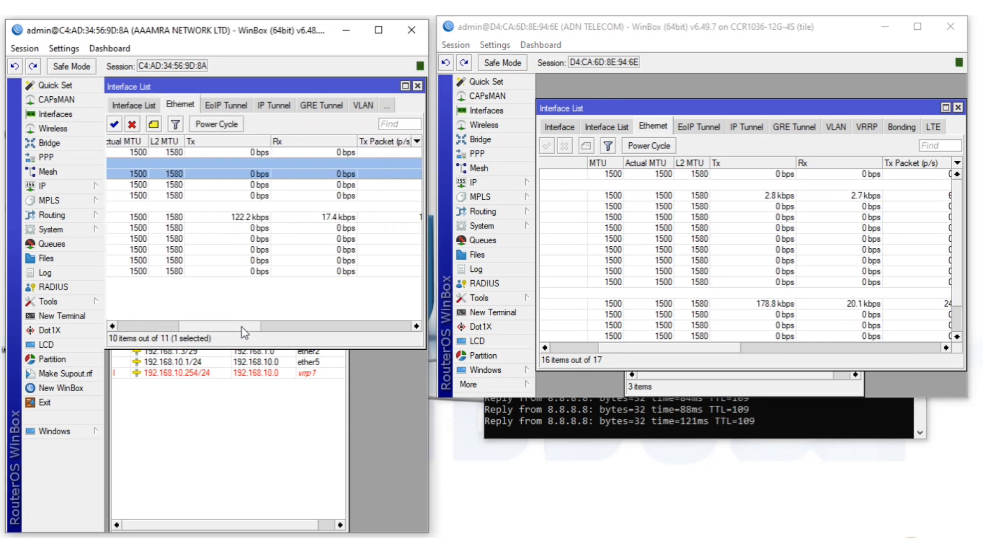
{"action": "left_click", "coordinate": [239, 219]}
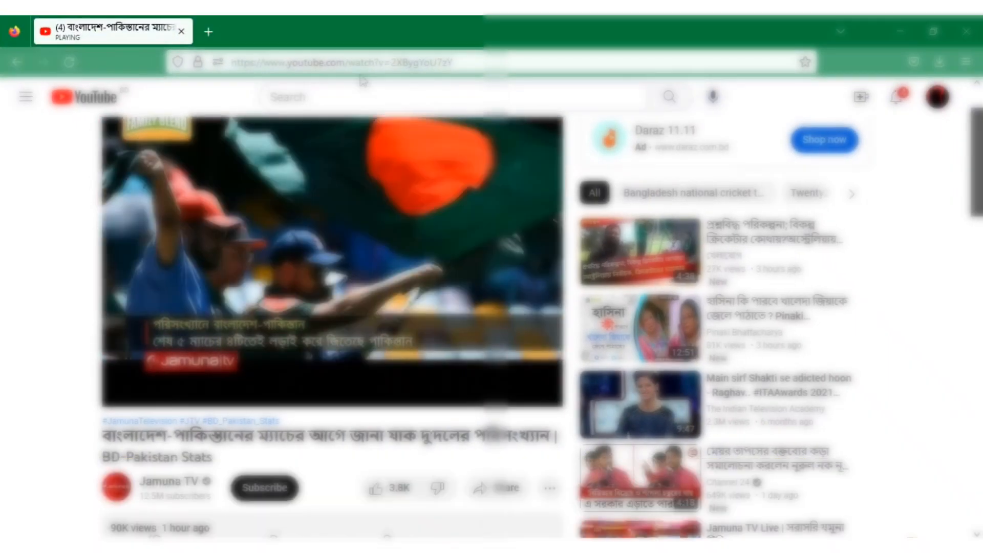
- Switch to YouTube in Firefox, search for 4k and play the 8K Austria Drone Video to generate heavier traffic
{"action": "left_click", "coordinate": [360, 93]}
{"action": "type", "text": "4"}
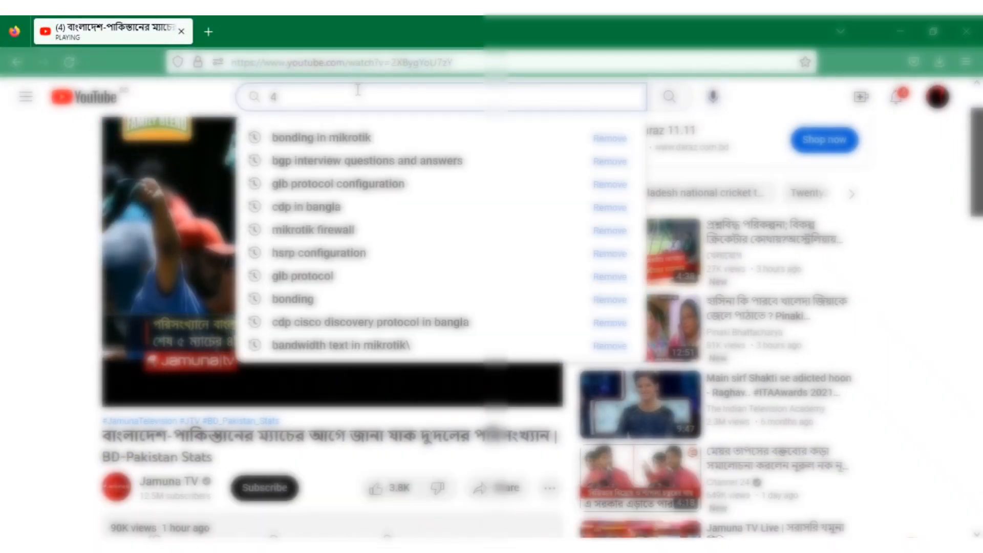
{"action": "type", "text": "k"}
{"action": "key", "text": "Return"}
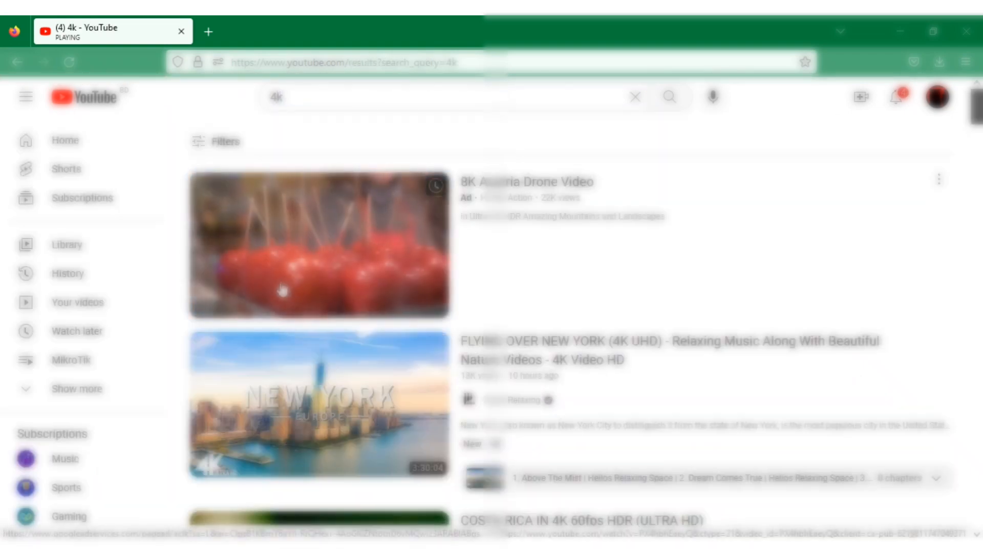
{"action": "left_click", "coordinate": [283, 272]}
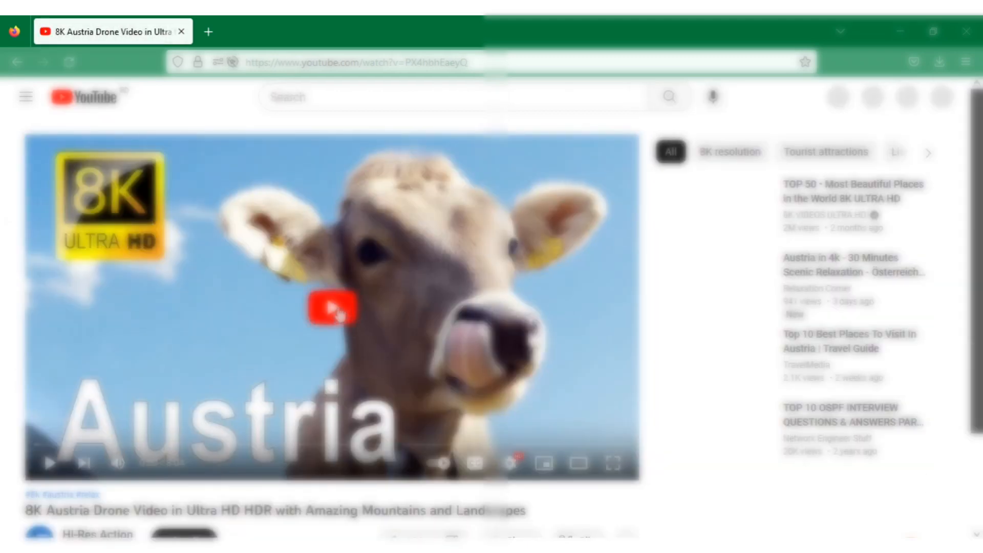
{"action": "left_click", "coordinate": [337, 314]}
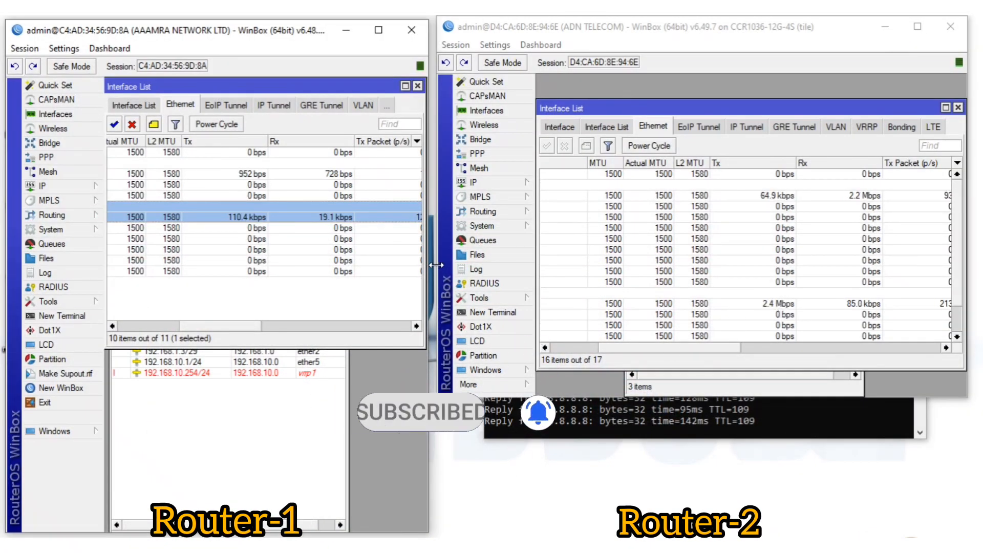
- Widen the ADN TELECOM router window and its Interface List, and bring the interface names into view beside their traffic
{"action": "left_click_drag", "start_coordinate": [437, 264], "coordinate": [398, 265]}
{"action": "left_click_drag", "start_coordinate": [690, 110], "coordinate": [727, 86]}
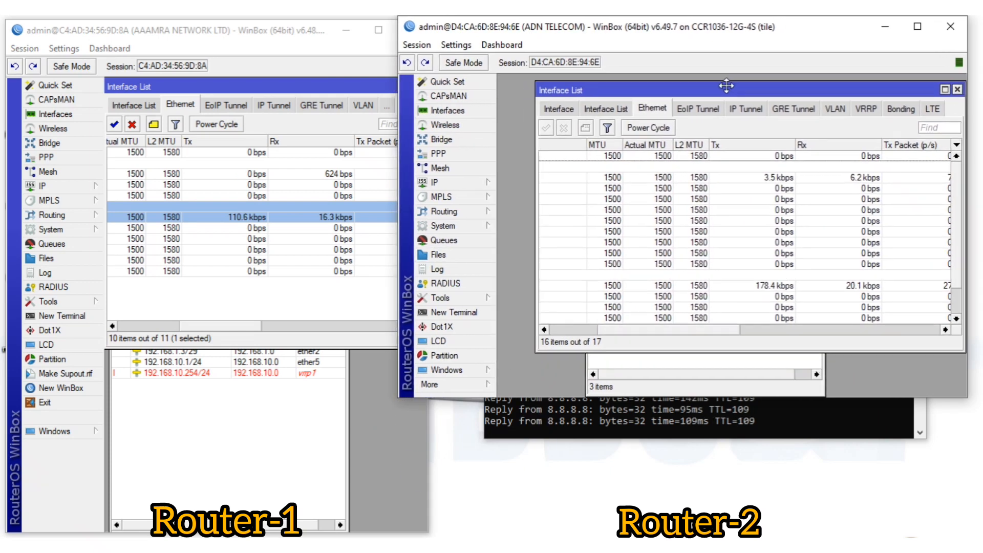
{"action": "left_click_drag", "start_coordinate": [537, 260], "coordinate": [498, 260]}
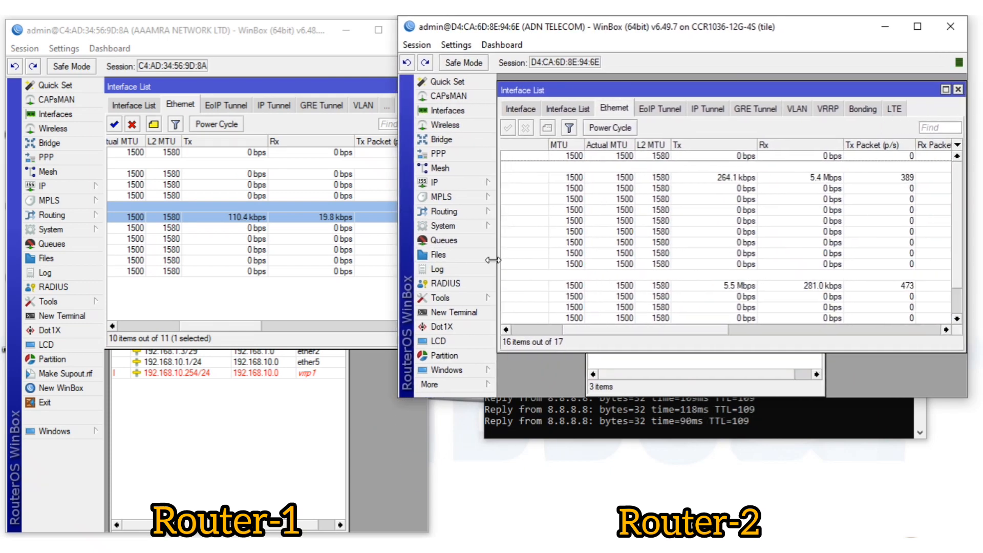
{"action": "left_click_drag", "start_coordinate": [595, 330], "coordinate": [589, 330]}
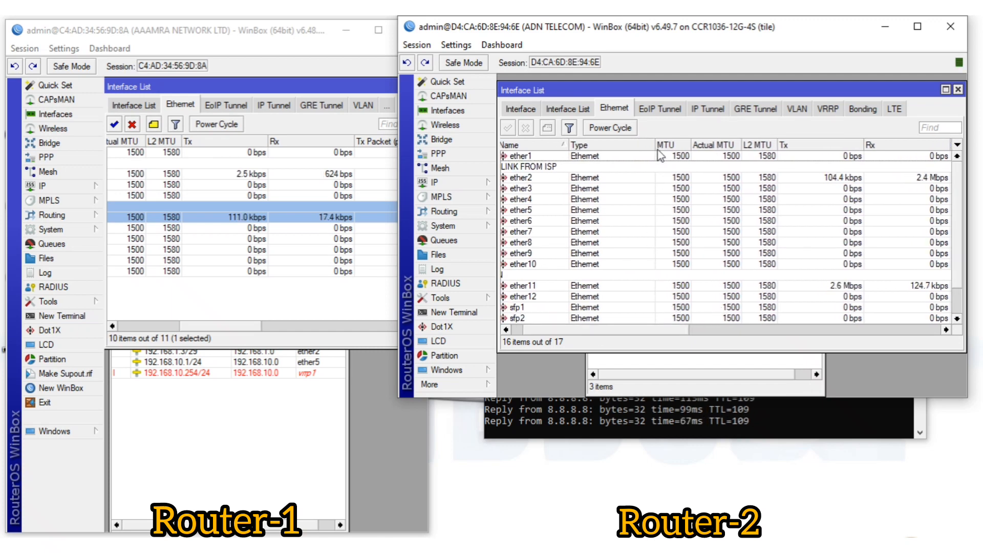
- Narrow the Type, Tx and Name columns of ADN TELECOM's Ethernet interfaces and select the LAN interface ether11
{"action": "left_click_drag", "start_coordinate": [654, 148], "coordinate": [619, 155]}
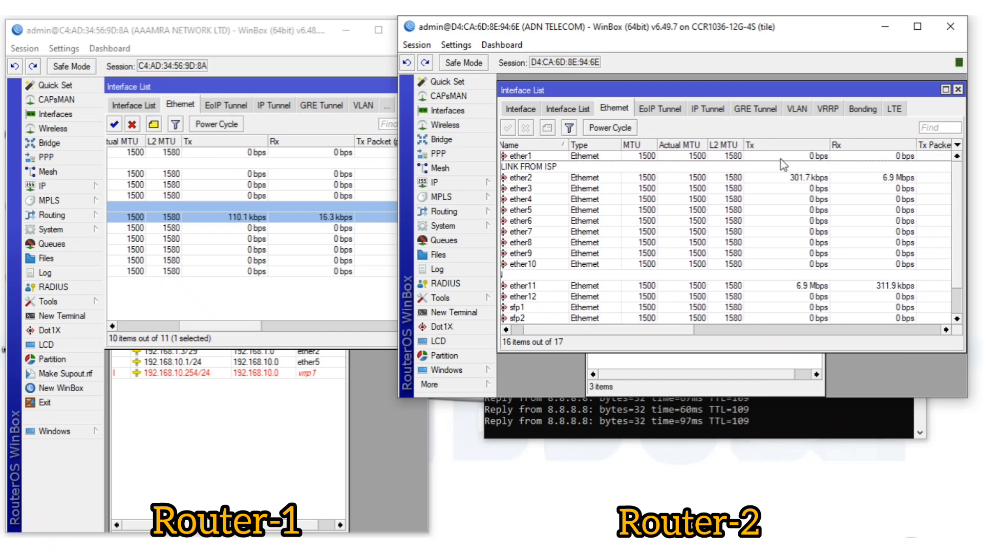
{"action": "left_click_drag", "start_coordinate": [830, 145], "coordinate": [794, 147]}
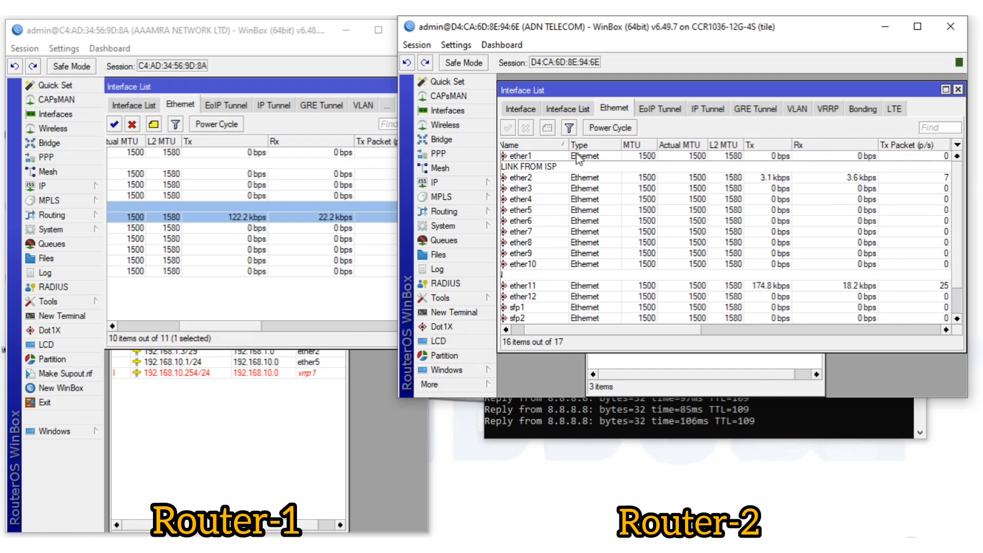
{"action": "left_click_drag", "start_coordinate": [568, 148], "coordinate": [558, 152]}
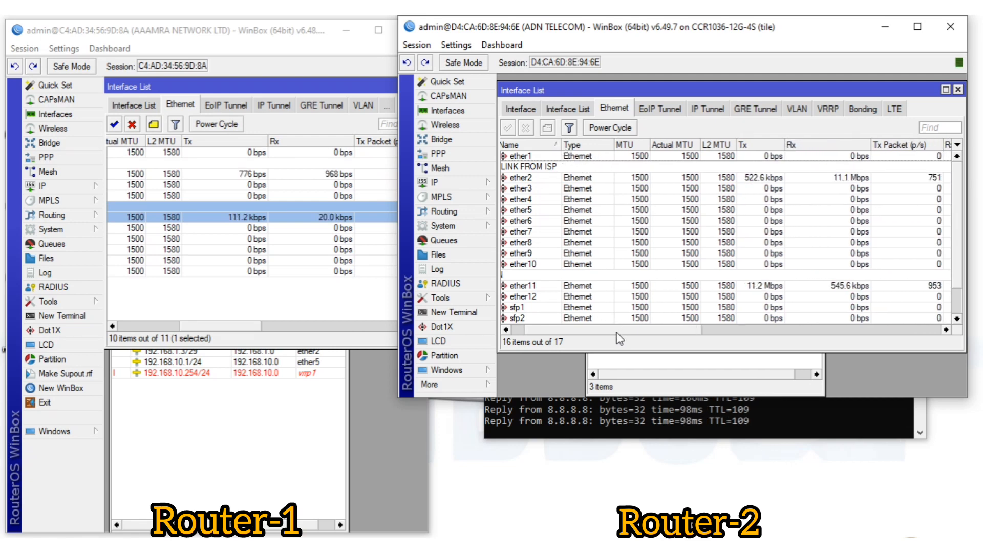
{"action": "left_click_drag", "start_coordinate": [616, 332], "coordinate": [567, 333]}
{"action": "left_click", "coordinate": [584, 286]}
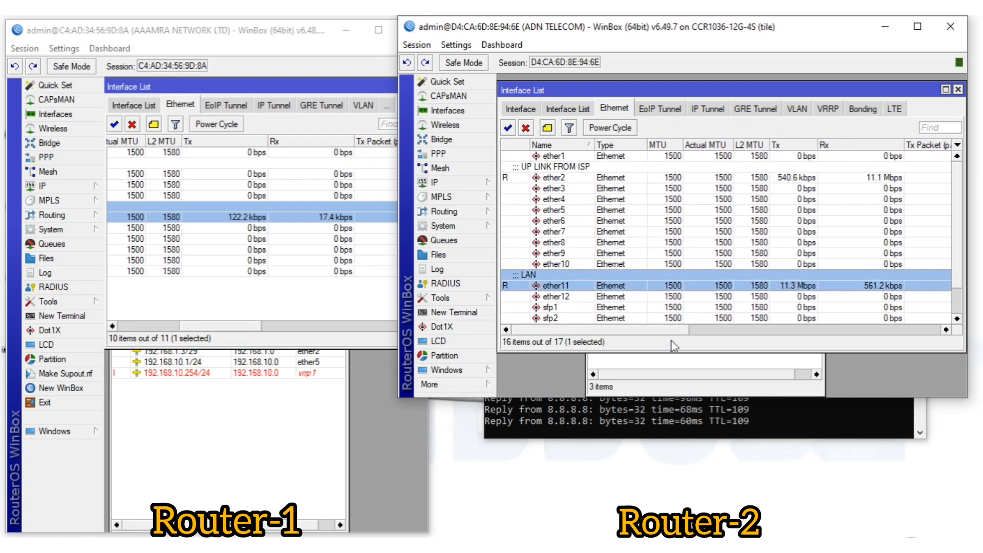
- Bring the continuous ping window to the front and move it below the ADN TELECOM traffic list
{"action": "left_click", "coordinate": [785, 434]}
{"action": "left_click_drag", "start_coordinate": [749, 244], "coordinate": [786, 334]}
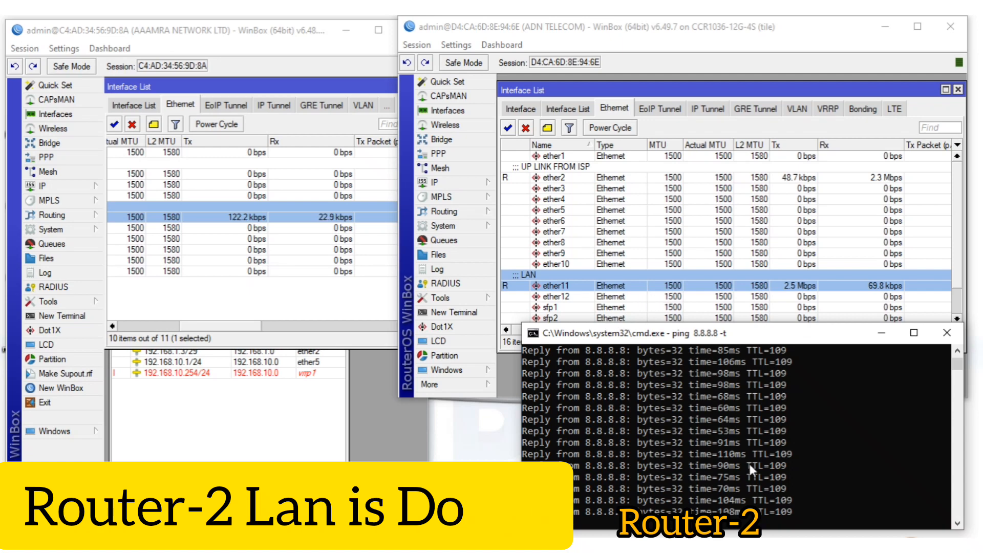
{"action": "left_click_drag", "start_coordinate": [741, 340], "coordinate": [760, 326]}
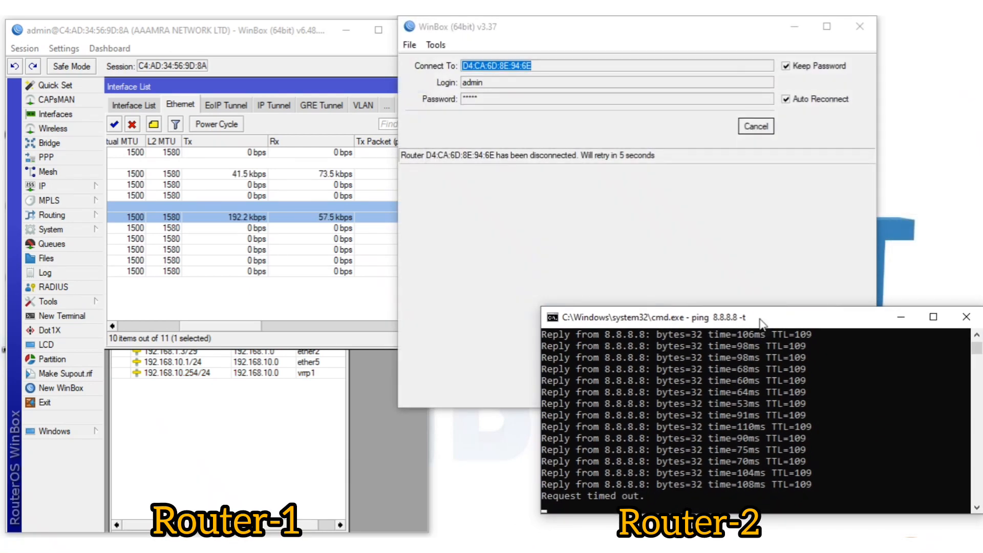
- Cancel the automatic reconnection to ADN TELECOM, minimize that window, and select the 192.168.10.254/24 vrrp1 address on the AAAMRA NETWORK LTD router
{"action": "left_click", "coordinate": [753, 126]}
{"action": "left_click", "coordinate": [791, 29]}
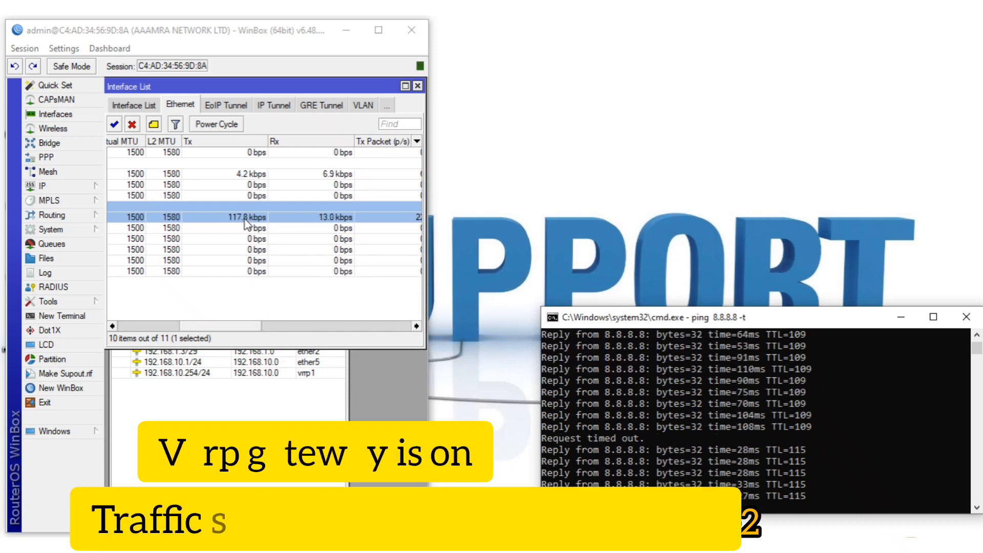
{"action": "left_click", "coordinate": [246, 385]}
{"action": "left_click", "coordinate": [231, 375]}
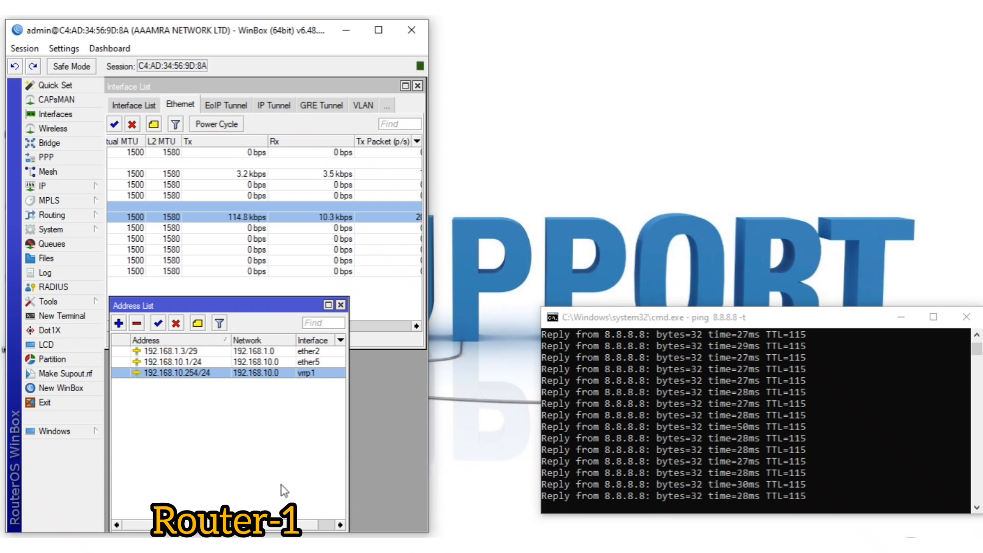
- Restore the WinBox login window and try to reconnect to the ADN TELECOM router, cancelling the pending attempt
{"action": "left_click", "coordinate": [100, 543]}
{"action": "left_click", "coordinate": [136, 489]}
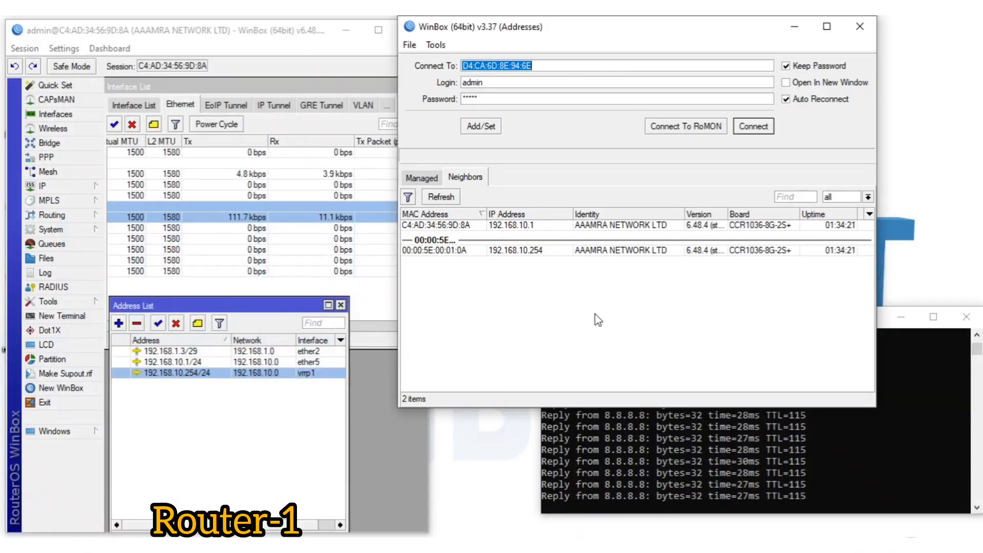
{"action": "left_click", "coordinate": [754, 126]}
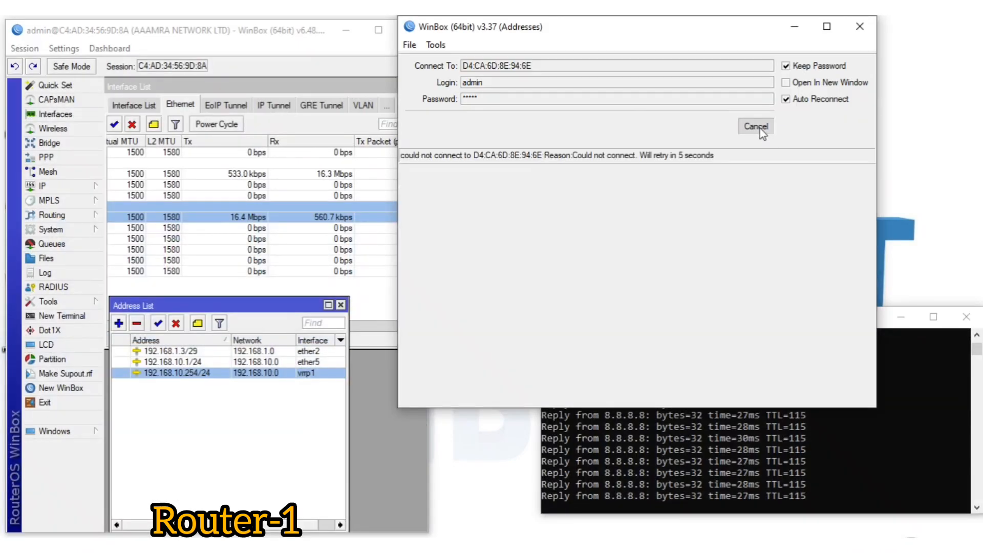
{"action": "left_click", "coordinate": [756, 126]}
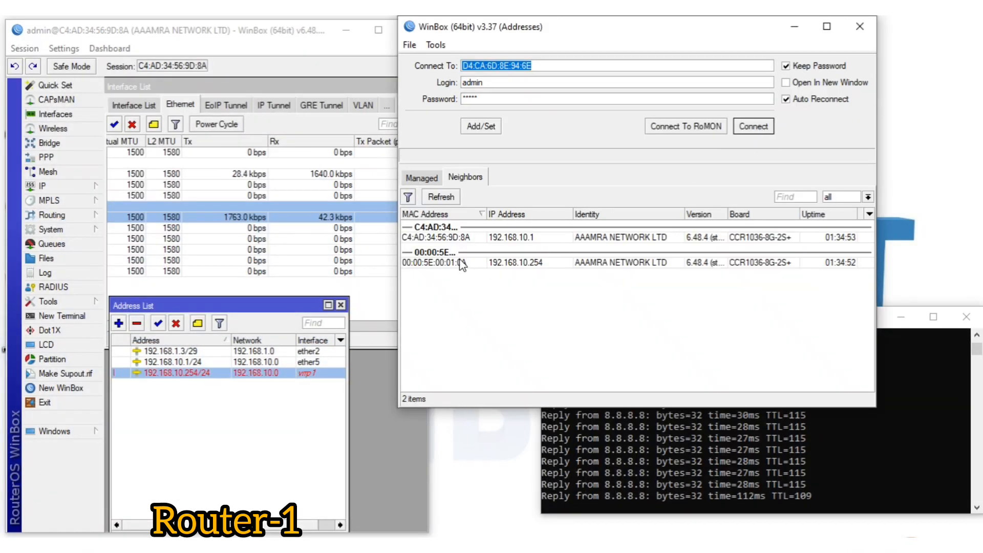
- Refresh the neighbor list, choose the ADN TELECOM router at 192.168.10.2 and log in as admin with the router password
{"action": "left_click", "coordinate": [449, 198]}
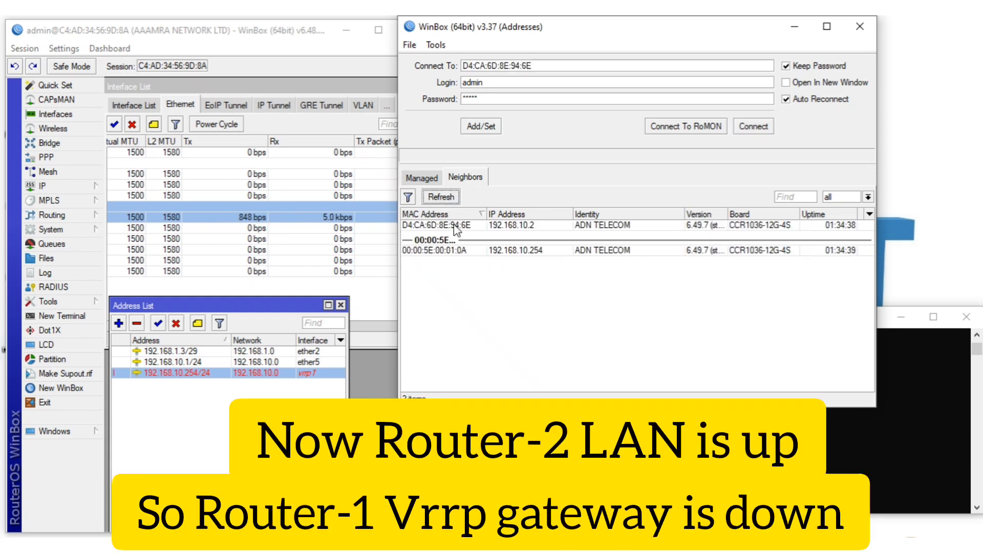
{"action": "left_click", "coordinate": [445, 228]}
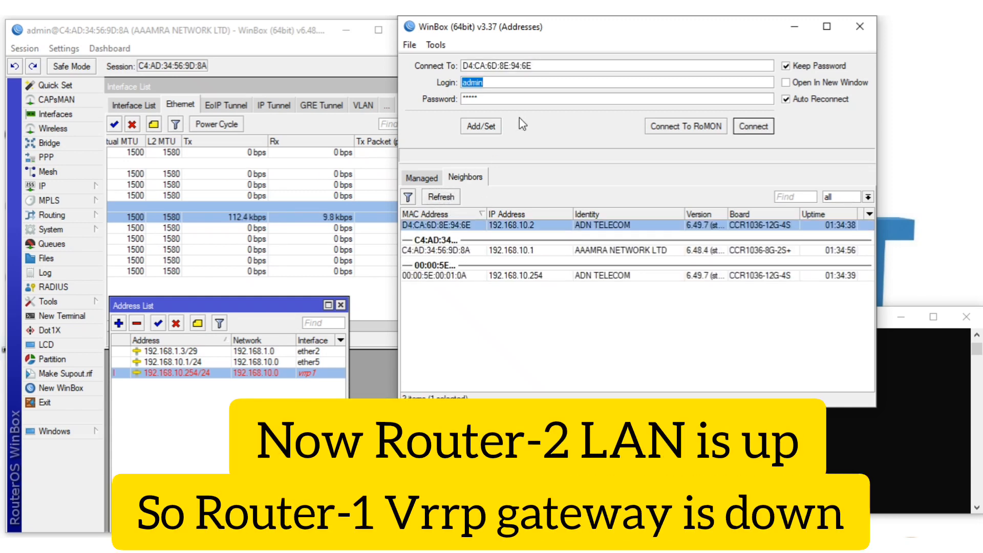
{"action": "key", "text": "Return"}
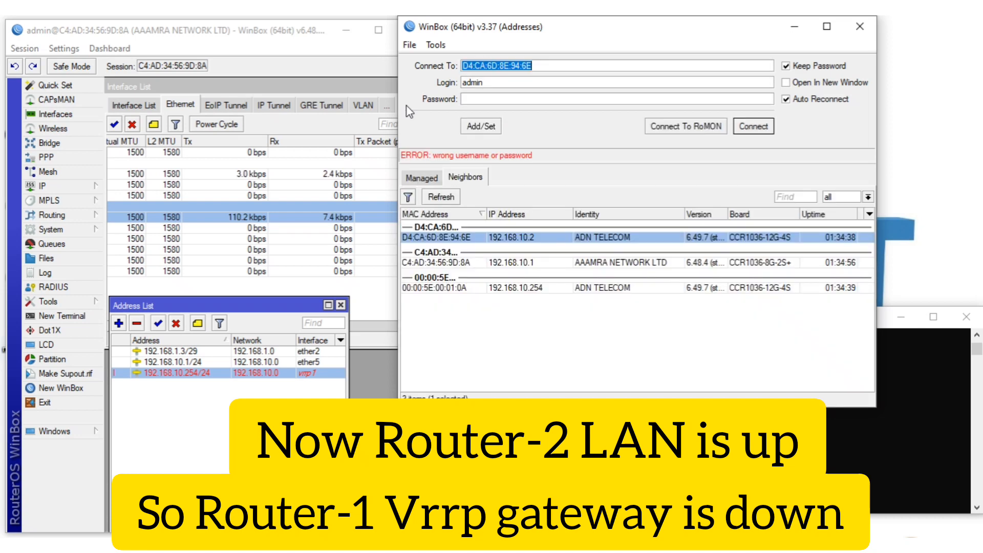
{"action": "left_click", "coordinate": [493, 99]}
{"action": "type", "text": "****"}
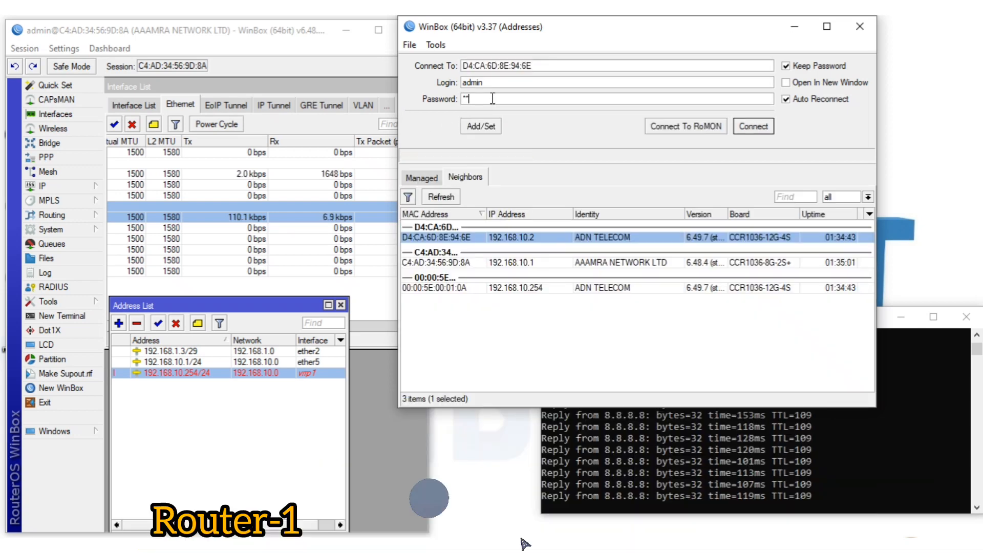
{"action": "key", "text": "Return"}
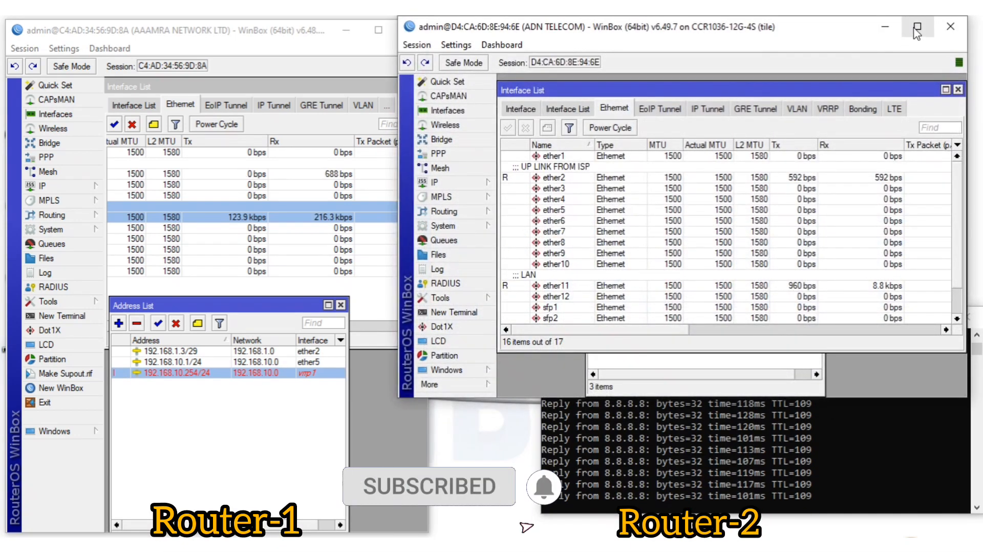
- Check the traffic on ADN TELECOM's LAN interface ether11 and review the continuous ping replies for loss after the switch back
{"action": "left_click", "coordinate": [819, 287]}
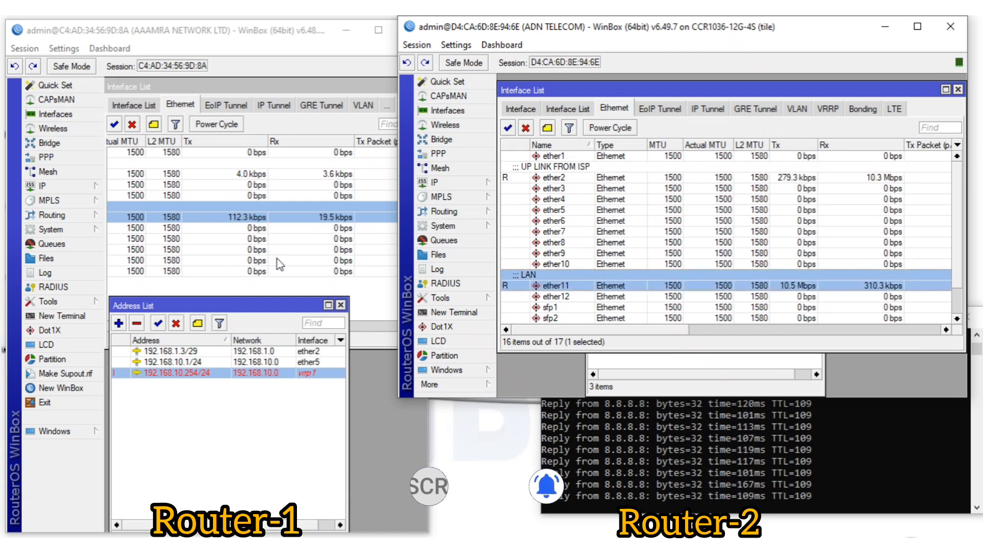
{"action": "left_click", "coordinate": [758, 454]}
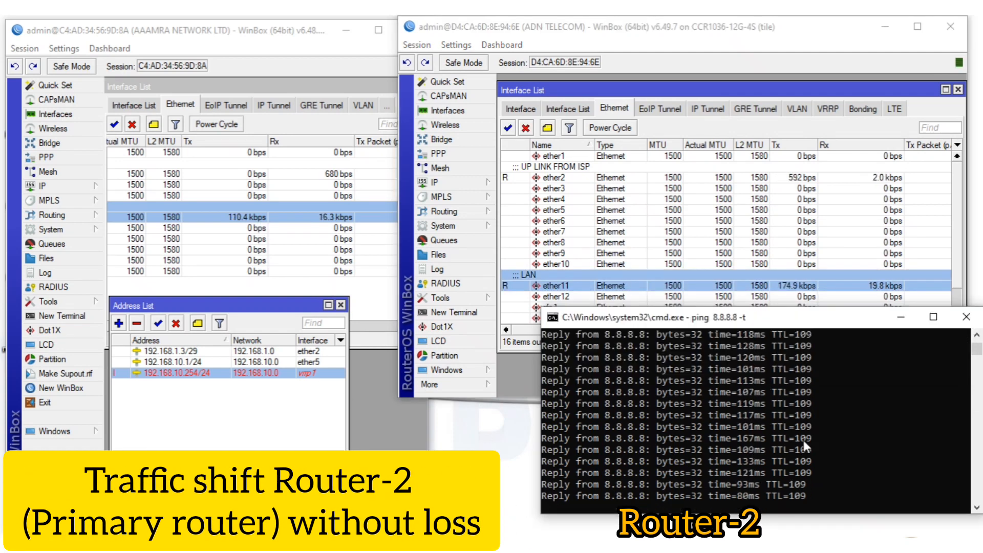
{"action": "scroll", "coordinate": [803, 440], "scroll_direction": "up", "scroll_amount": 5}
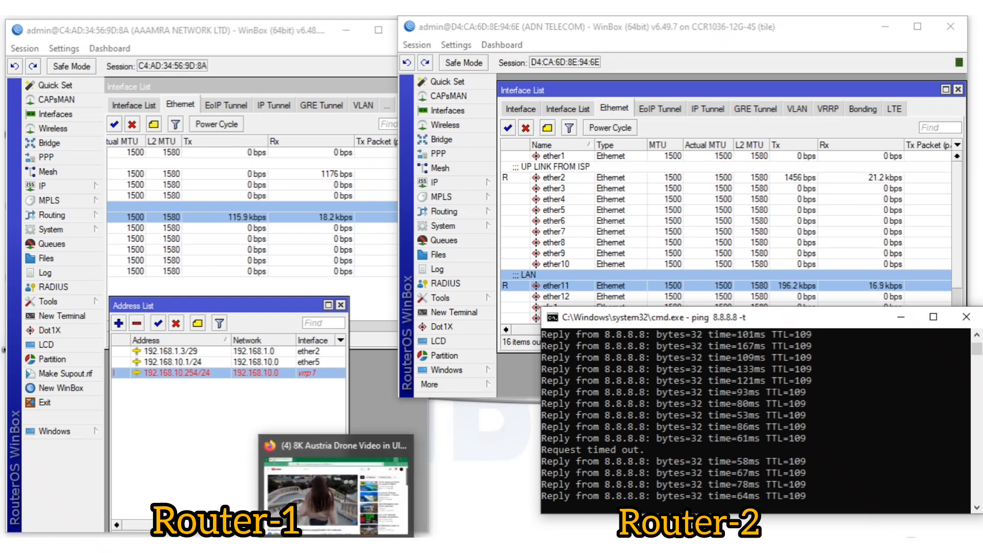
{"action": "left_click", "coordinate": [551, 462]}
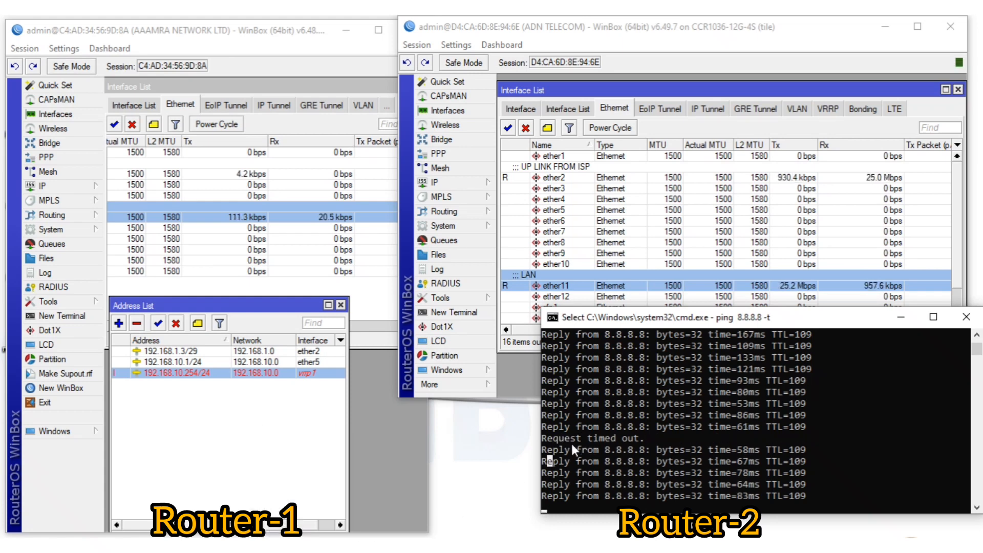